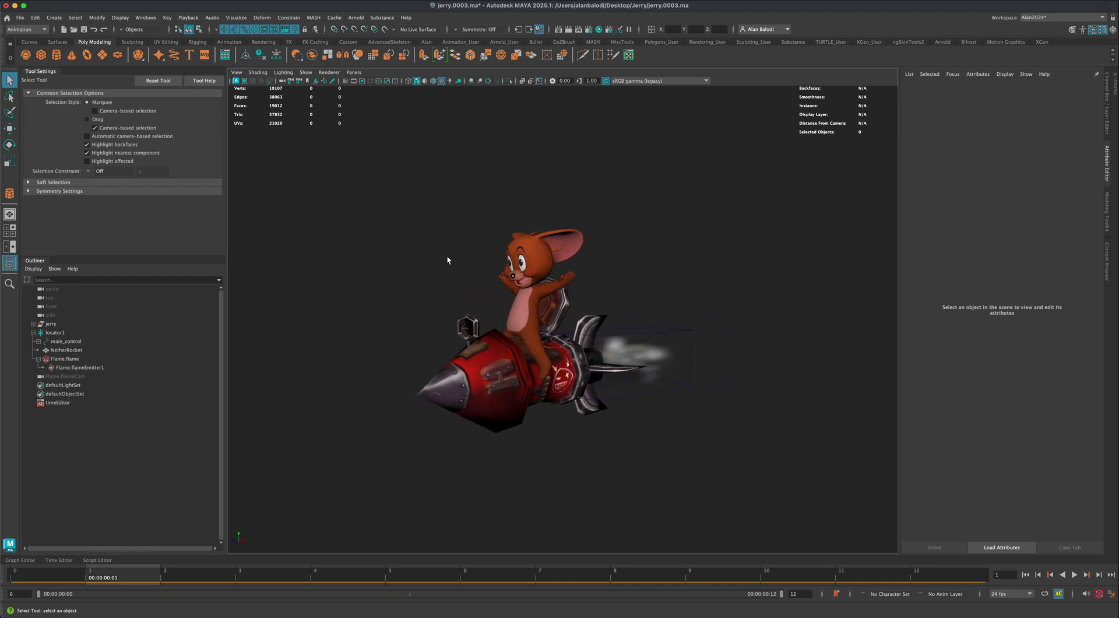
# Orbit around Jerry on the rocket to inspect him from several angles.
pyautogui.keyDown('alt'); pyautogui.moveTo(448, 260); pyautogui.dragTo(362, 283); pyautogui.keyUp('alt')
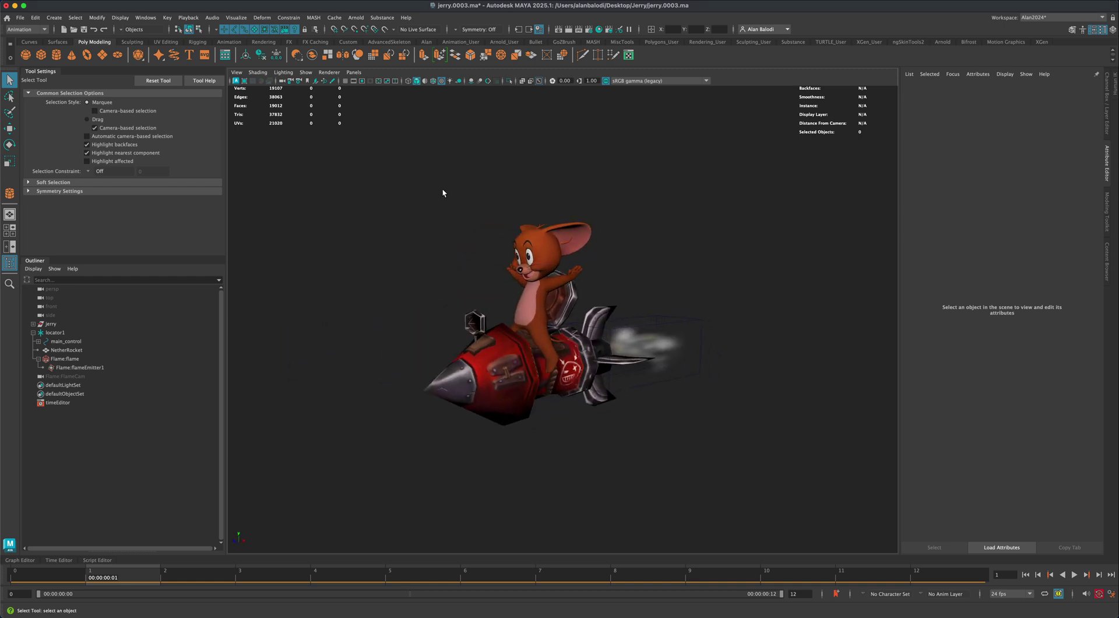
pyautogui.keyDown('alt'); pyautogui.moveTo(447, 205); pyautogui.dragTo(429, 231); pyautogui.keyUp('alt')
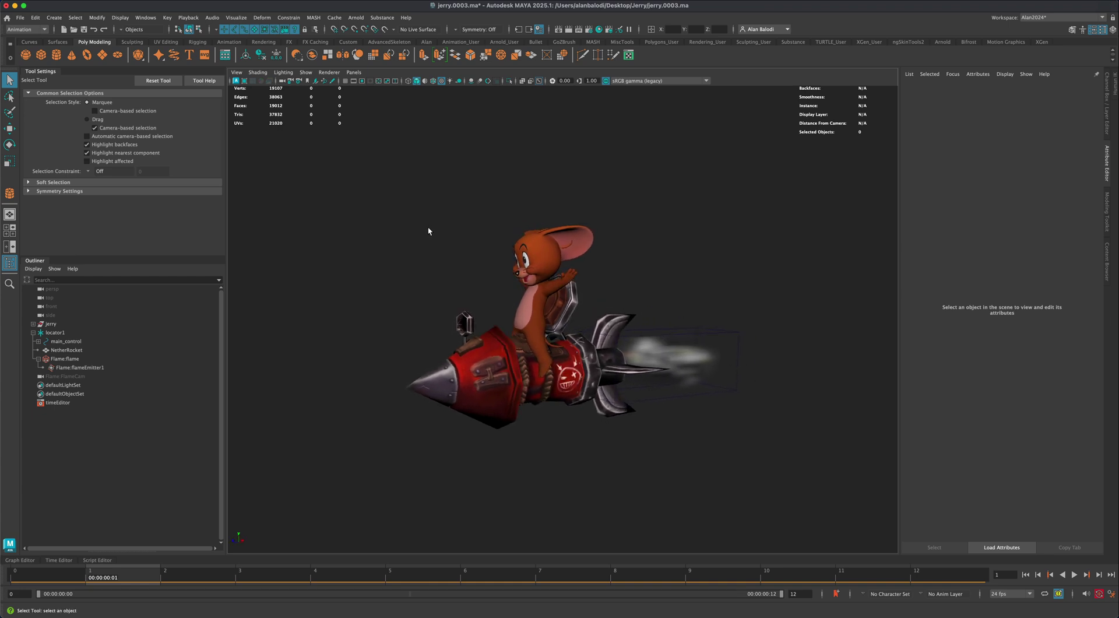
pyautogui.moveTo(406, 281)
pyautogui.keyDown('alt'); pyautogui.mouseDown()
pyautogui.moveTo(425, 282)
pyautogui.moveTo(407, 283)
pyautogui.mouseUp(); pyautogui.keyUp('alt')
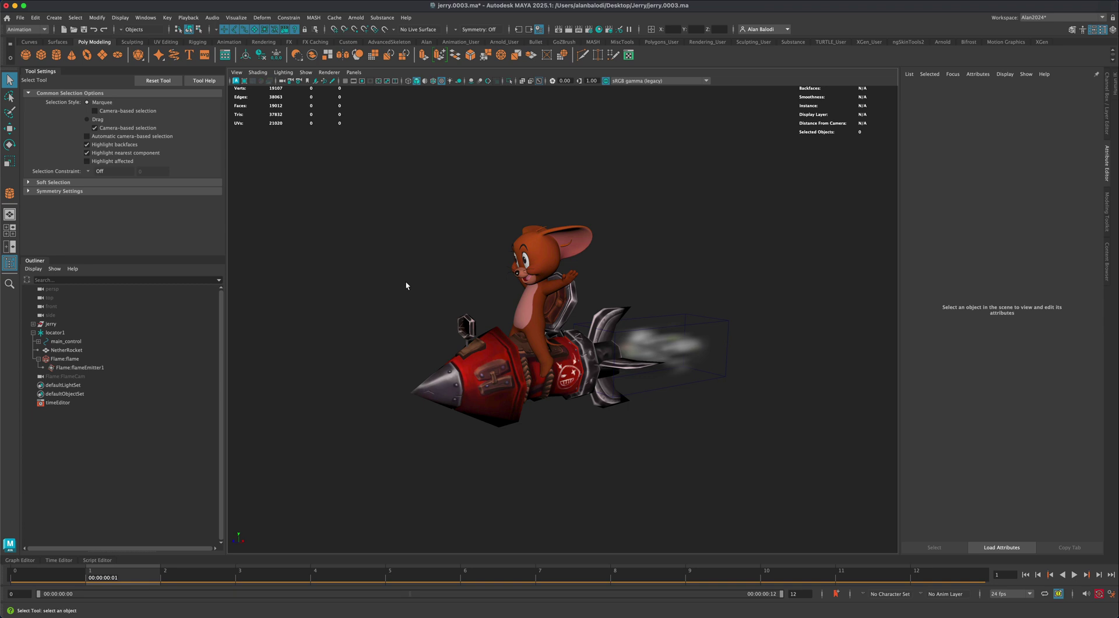
pyautogui.keyDown('alt'); pyautogui.moveTo(407, 286); pyautogui.dragTo(421, 290); pyautogui.keyUp('alt')
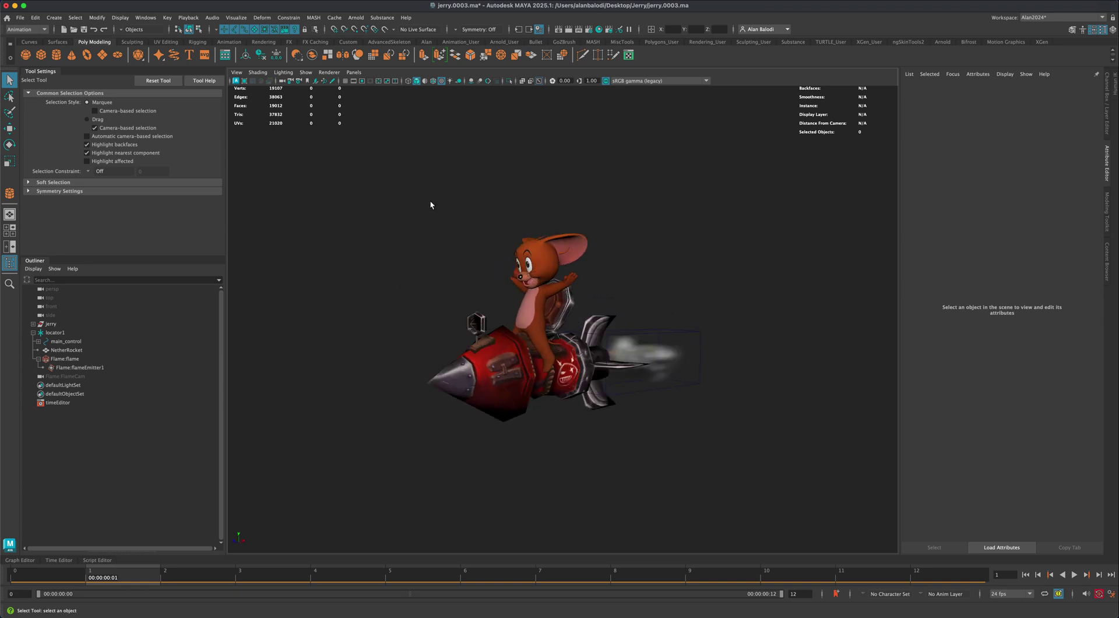
pyautogui.keyDown('alt'); pyautogui.moveTo(579, 351); pyautogui.dragTo(466, 330); pyautogui.keyUp('alt')
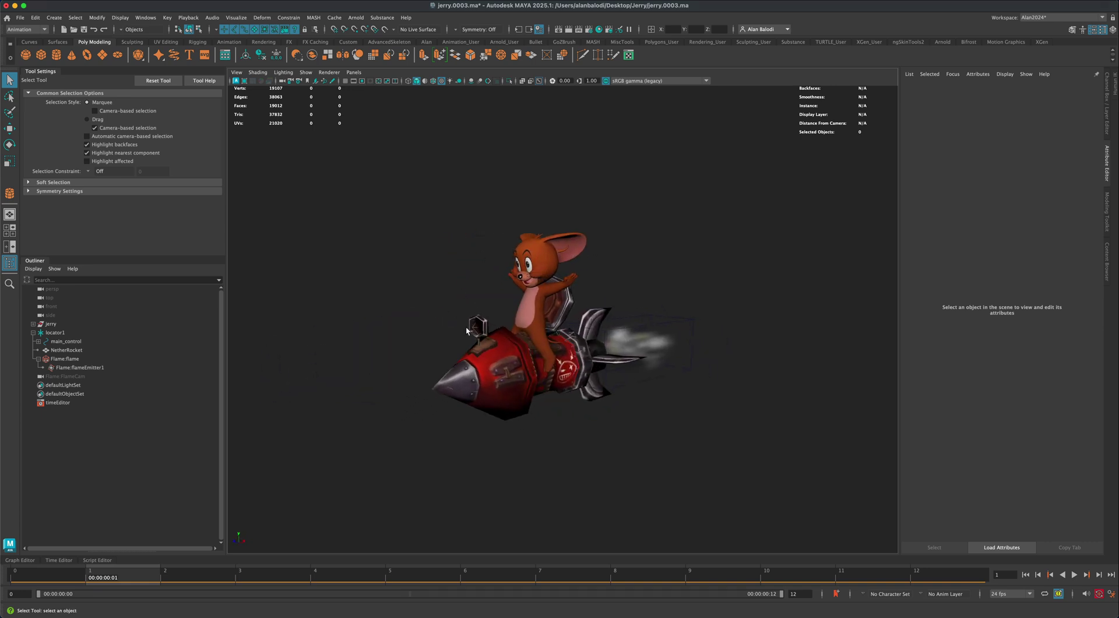
pyautogui.keyDown('alt'); pyautogui.moveTo(534, 488); pyautogui.dragTo(580, 478); pyautogui.keyUp('alt')
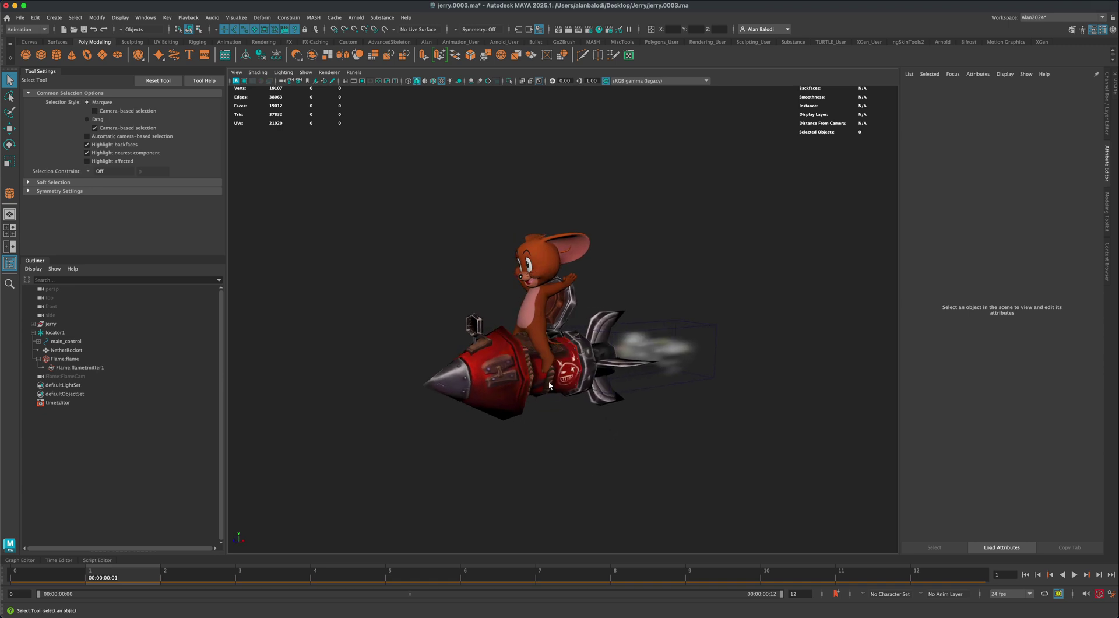
pyautogui.moveTo(619, 442)
pyautogui.keyDown('alt'); pyautogui.mouseDown()
pyautogui.moveTo(595, 450)
pyautogui.moveTo(662, 447)
pyautogui.moveTo(600, 449)
pyautogui.moveTo(622, 446)
pyautogui.mouseUp(); pyautogui.keyUp('alt')
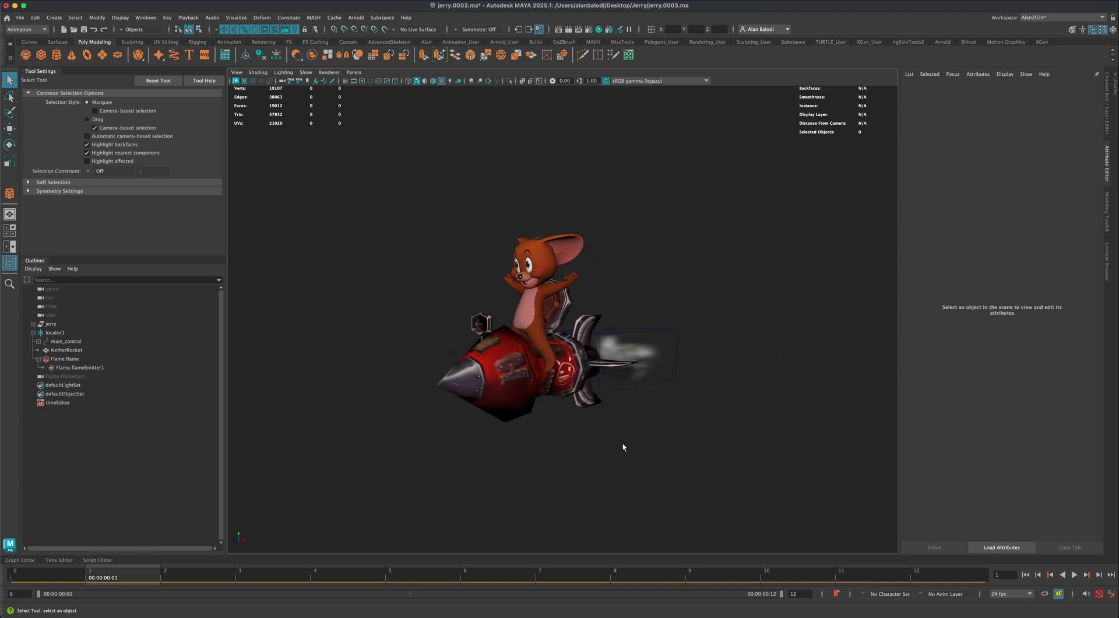
pyautogui.keyDown('alt'); pyautogui.moveTo(622, 447); pyautogui.dragTo(620, 462, button='right'); pyautogui.keyUp('alt')
pyautogui.moveTo(621, 450)
pyautogui.keyDown('alt'); pyautogui.mouseDown()
pyautogui.moveTo(656, 444)
pyautogui.moveTo(618, 442)
pyautogui.moveTo(635, 444)
pyautogui.mouseUp(); pyautogui.keyUp('alt')
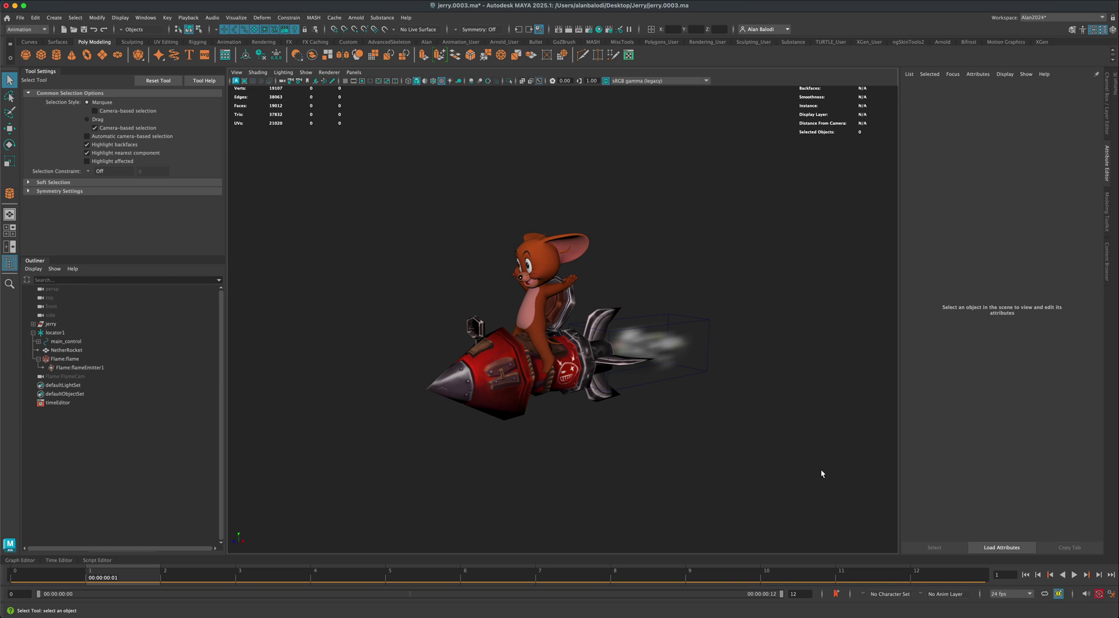
# Play the 12-frame flame animation, stop it at frame 3, and go to the Playback menu.
pyautogui.click(1074, 575)
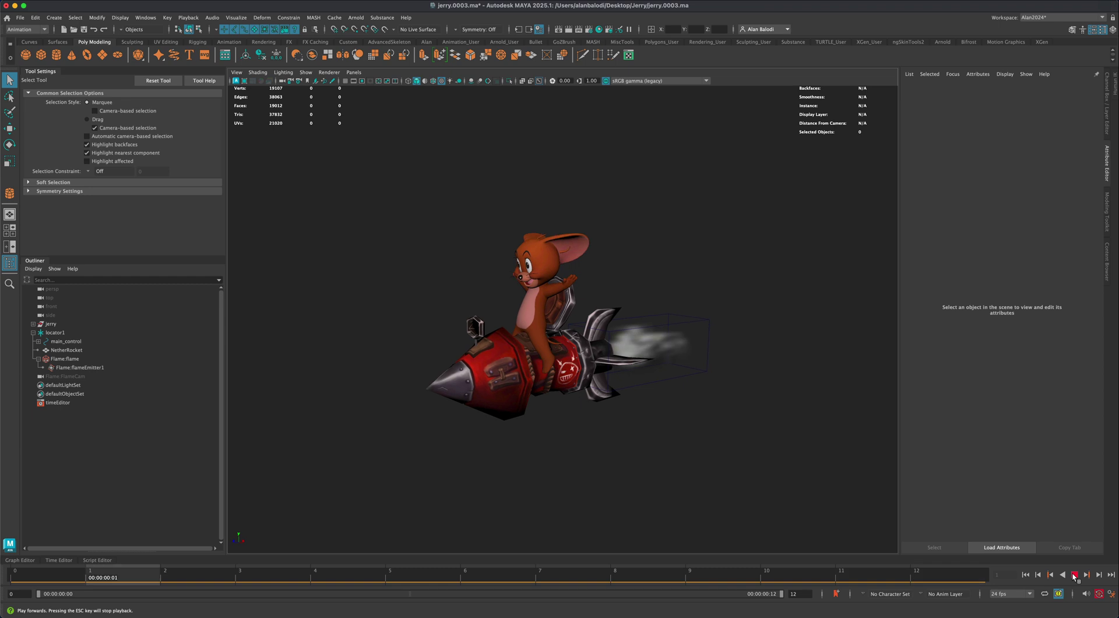
pyautogui.press('Escape')
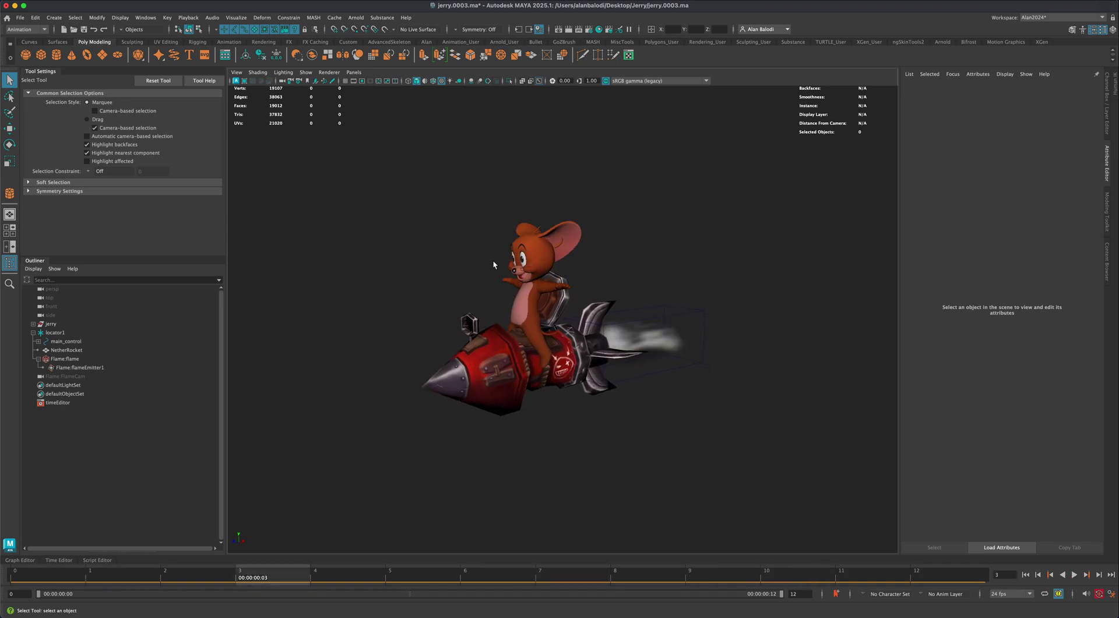
pyautogui.click(189, 18)
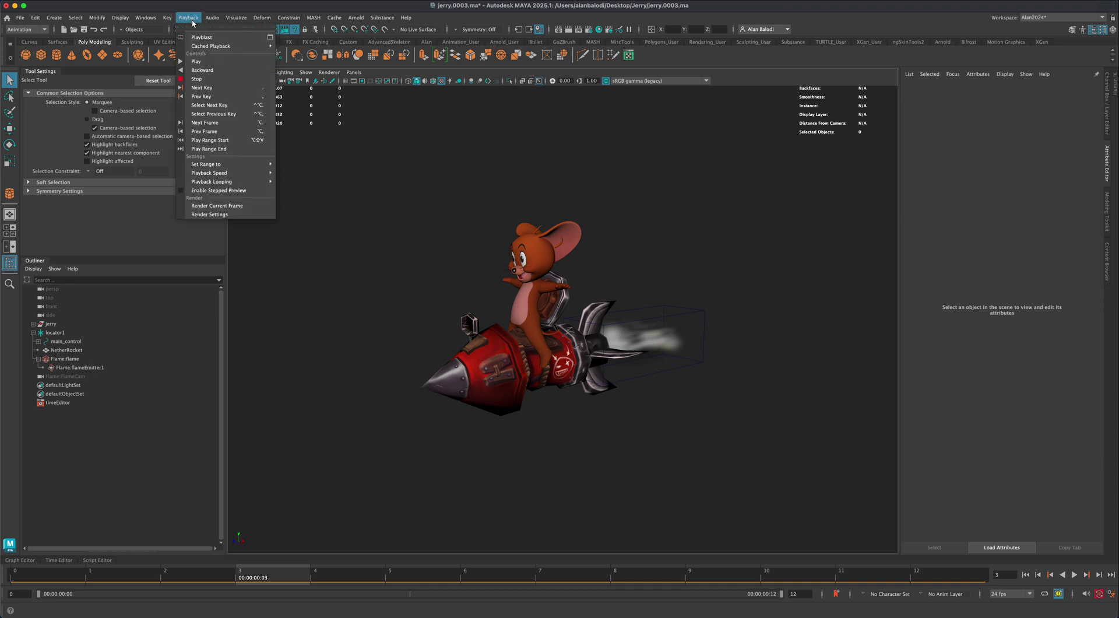
# Turn off Show ornaments in Playblast Options and record the playblast movie jerry.0003.mov.
pyautogui.click(270, 40)
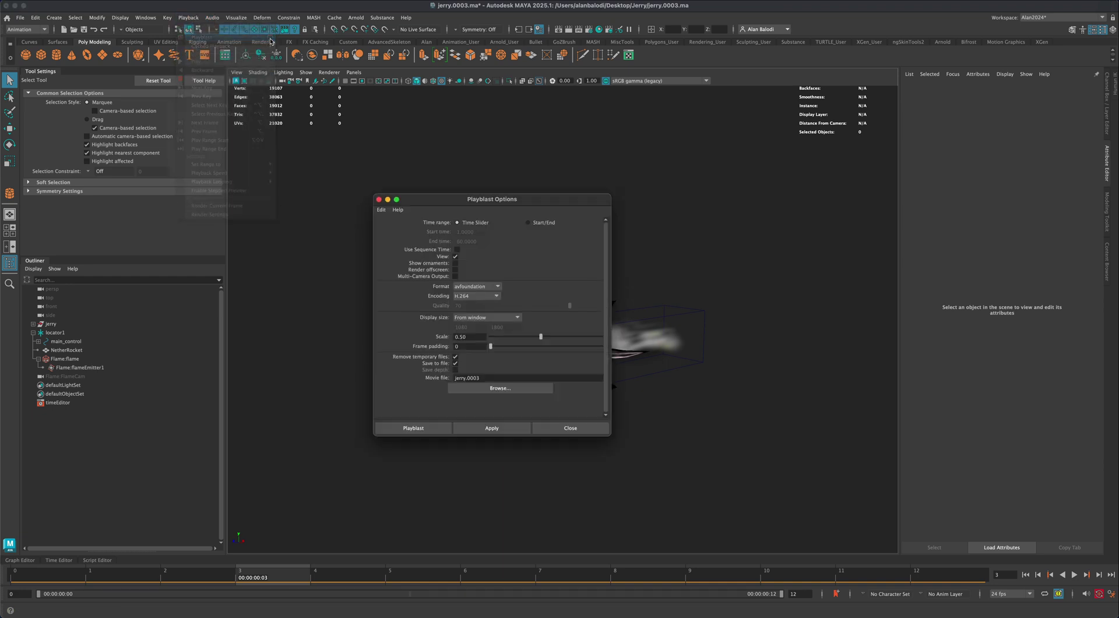
pyautogui.moveTo(445, 203); pyautogui.dragTo(359, 195)
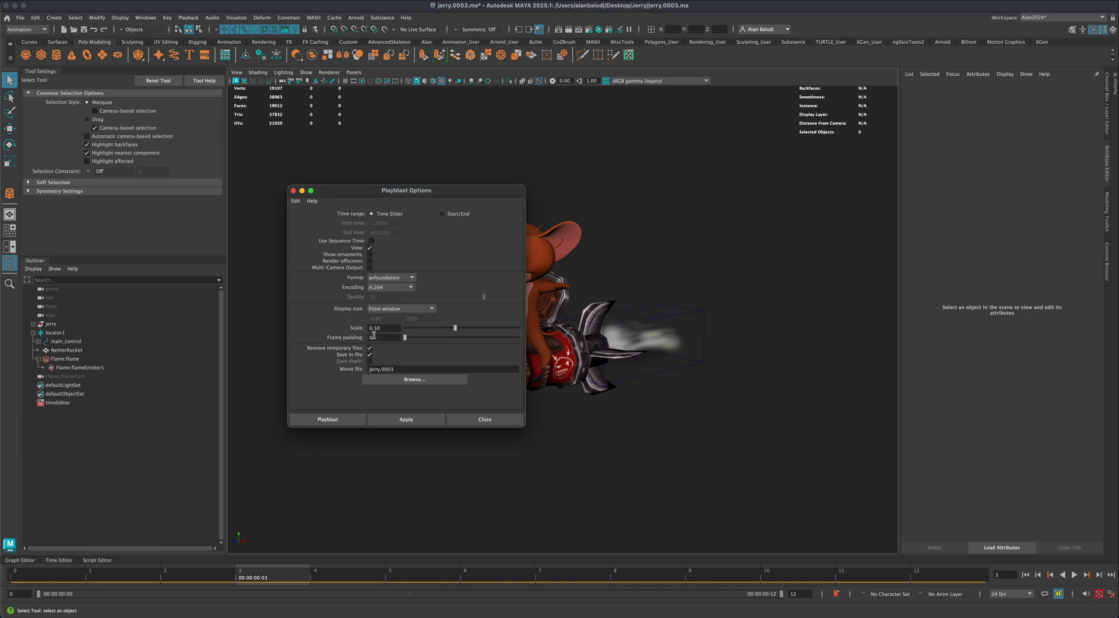
pyautogui.click(369, 255)
pyautogui.moveTo(390, 194); pyautogui.dragTo(319, 189)
pyautogui.click(271, 415)
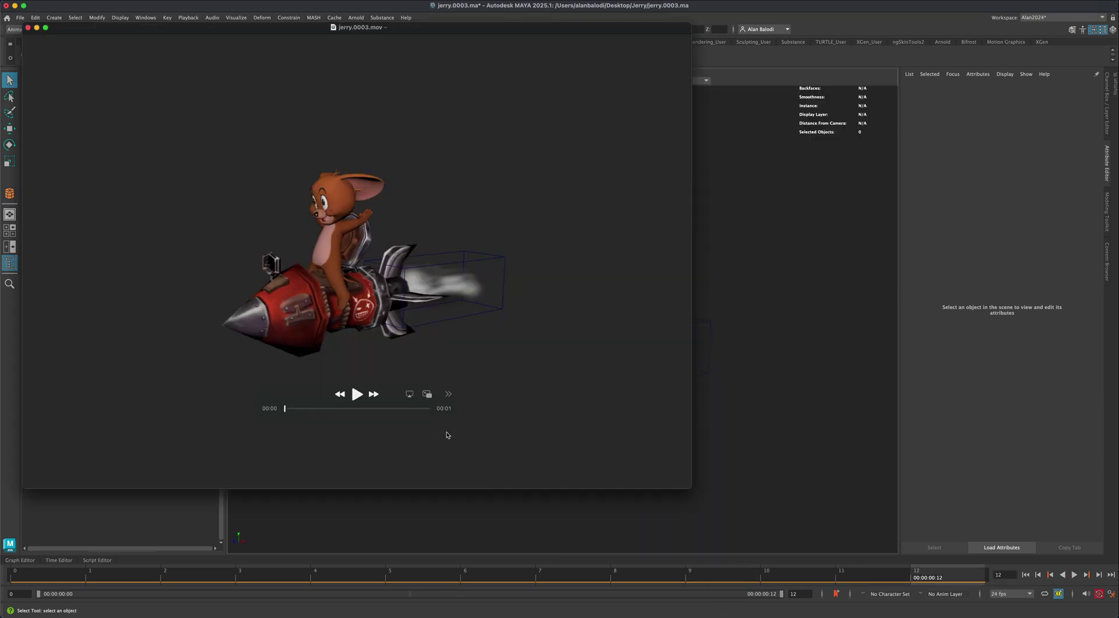
# Watch jerry.0003.mov twice in QuickTime Player, then close the player.
pyautogui.moveTo(465, 31); pyautogui.dragTo(608, 57)
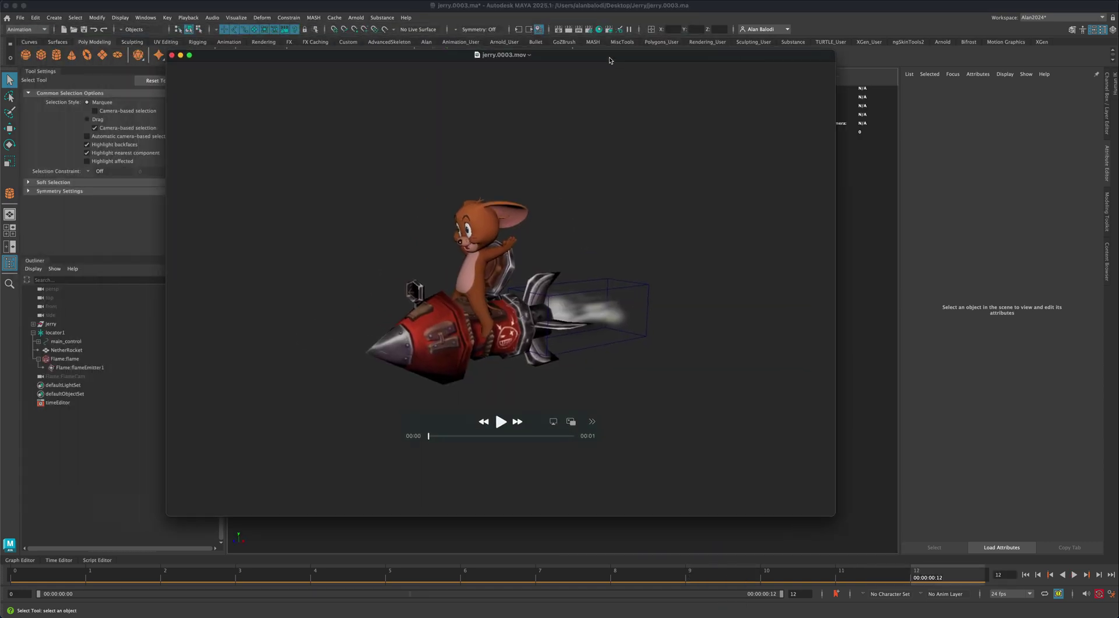
pyautogui.click(501, 422)
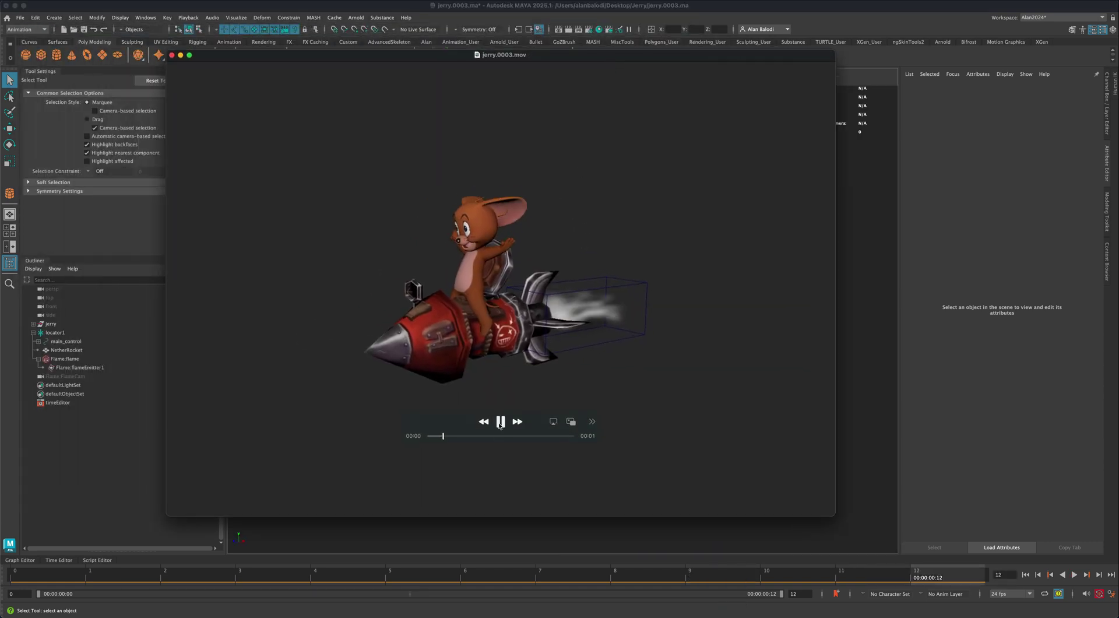
pyautogui.click(501, 423)
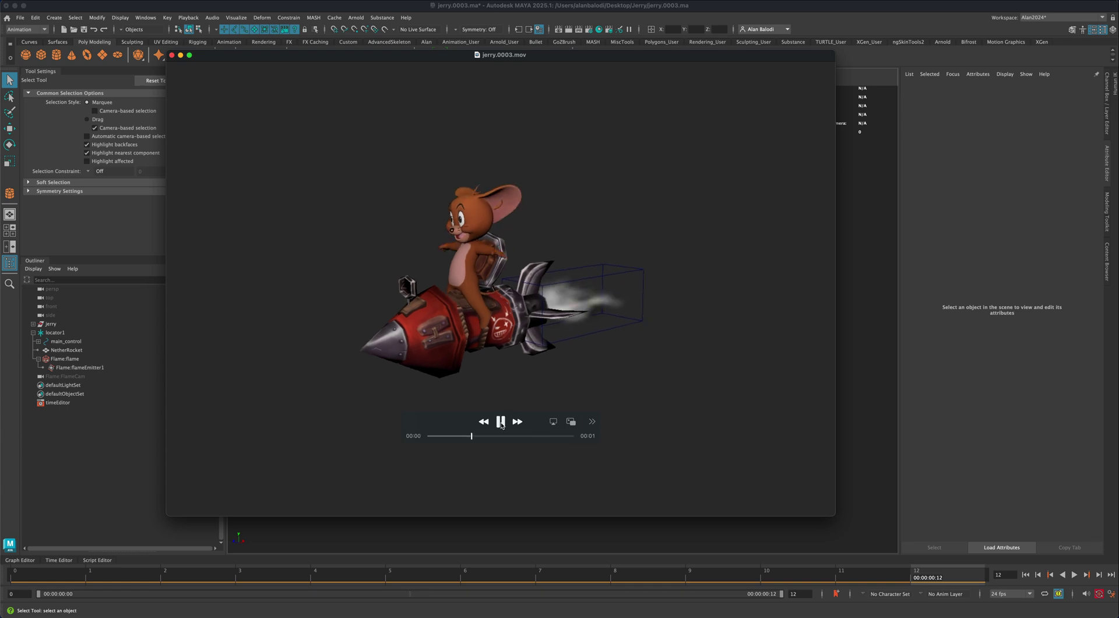
pyautogui.click(172, 55)
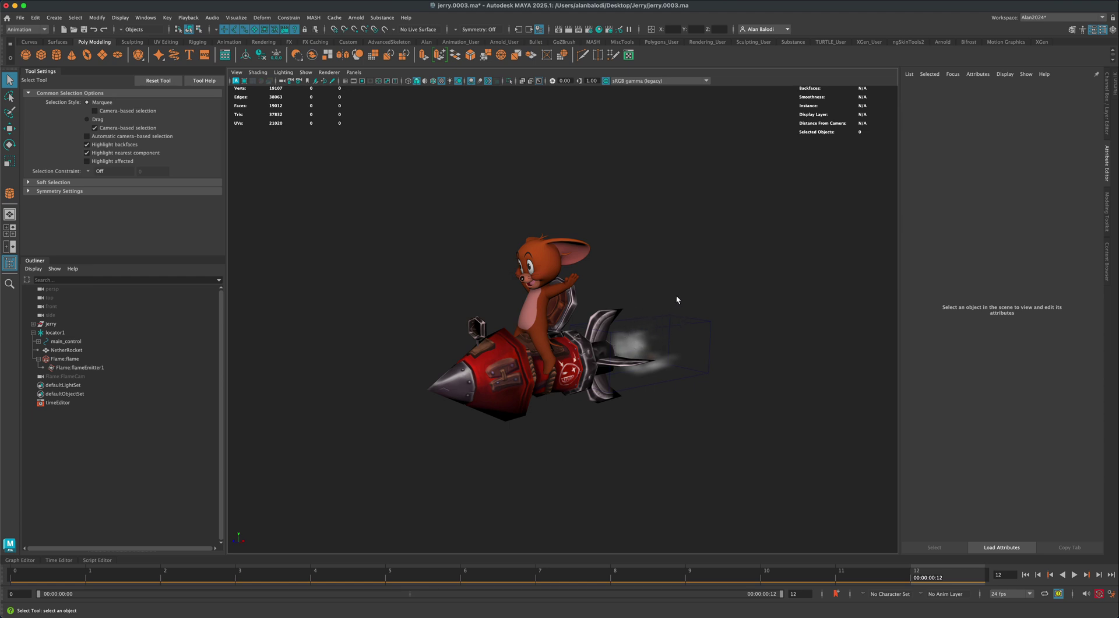
# Select Flame:flame and set its Display Boundary Draw to None.
pyautogui.moveTo(733, 273); pyautogui.dragTo(673, 332)
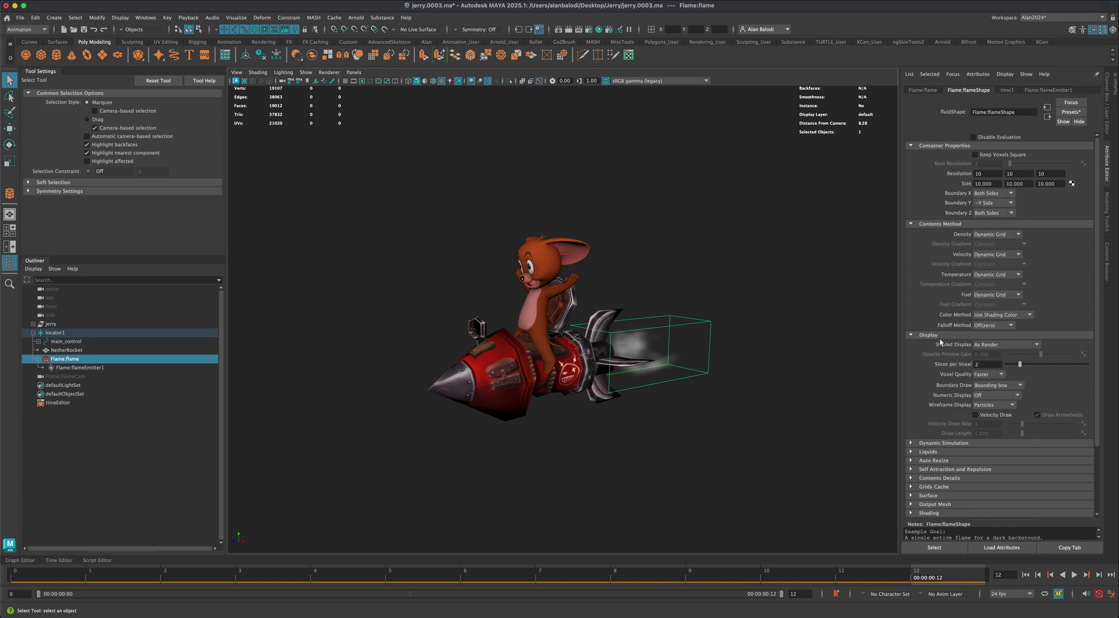
pyautogui.click(919, 335)
pyautogui.click(920, 336)
pyautogui.click(1012, 388)
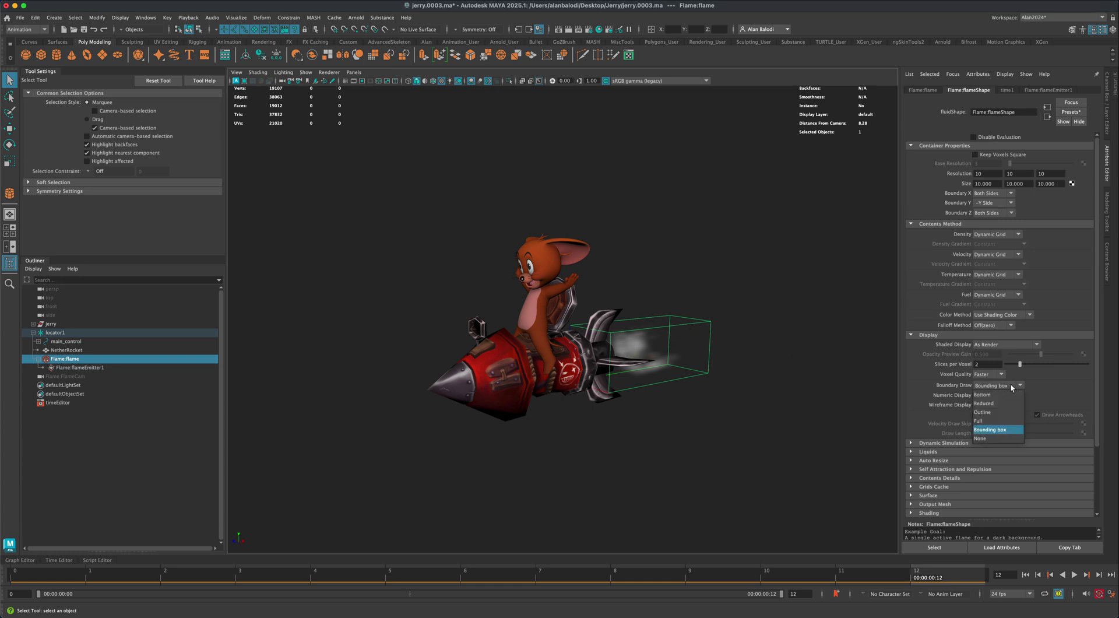
pyautogui.click(996, 439)
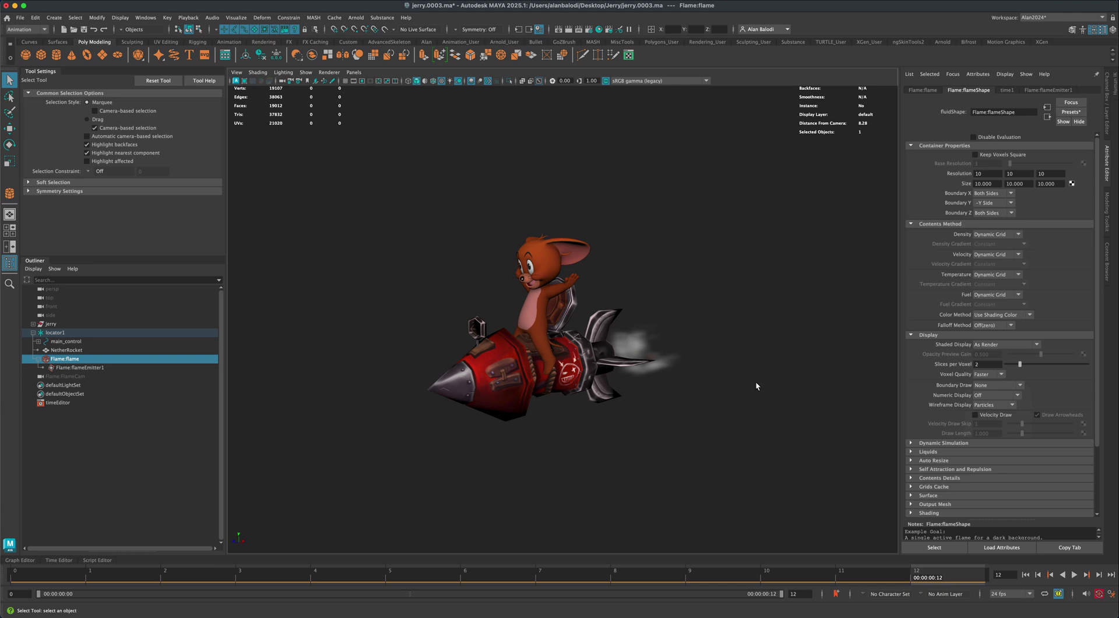
# Orbit to a side-on view and play the animation to check the boxless flame.
pyautogui.moveTo(758, 383)
pyautogui.keyDown('alt'); pyautogui.mouseDown()
pyautogui.moveTo(697, 381)
pyautogui.moveTo(757, 382)
pyautogui.moveTo(727, 423)
pyautogui.moveTo(725, 402)
pyautogui.moveTo(695, 402)
pyautogui.moveTo(719, 362)
pyautogui.moveTo(777, 362)
pyautogui.moveTo(745, 398)
pyautogui.mouseUp(); pyautogui.keyUp('alt')
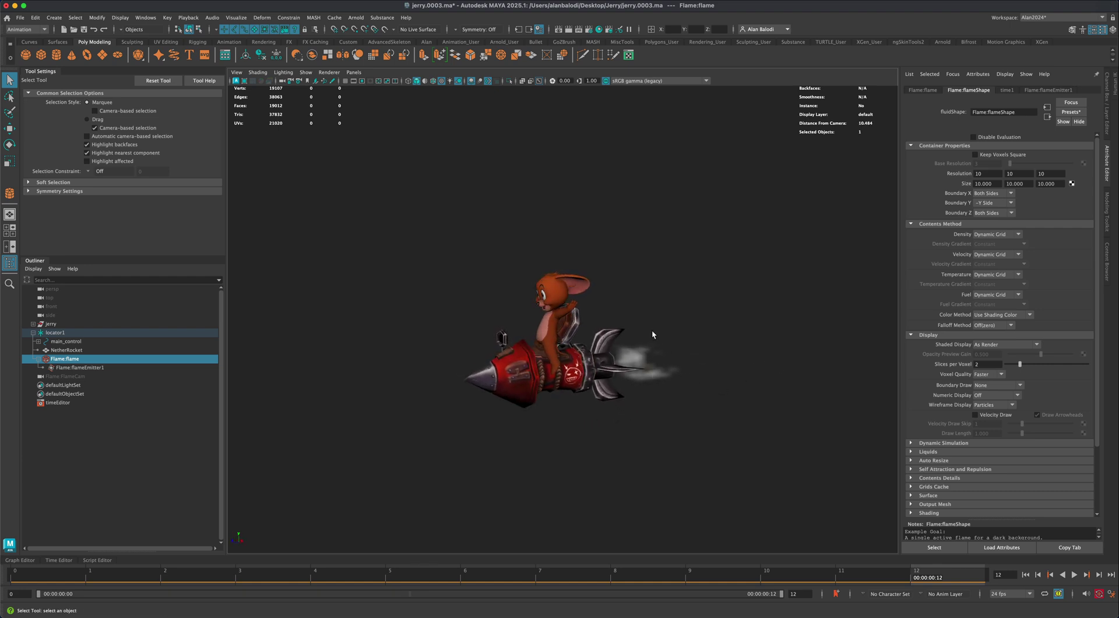
pyautogui.keyDown('alt'); pyautogui.moveTo(652, 330); pyautogui.dragTo(641, 265); pyautogui.keyUp('alt')
pyautogui.keyDown('alt'); pyautogui.moveTo(508, 203); pyautogui.dragTo(510, 205); pyautogui.keyUp('alt')
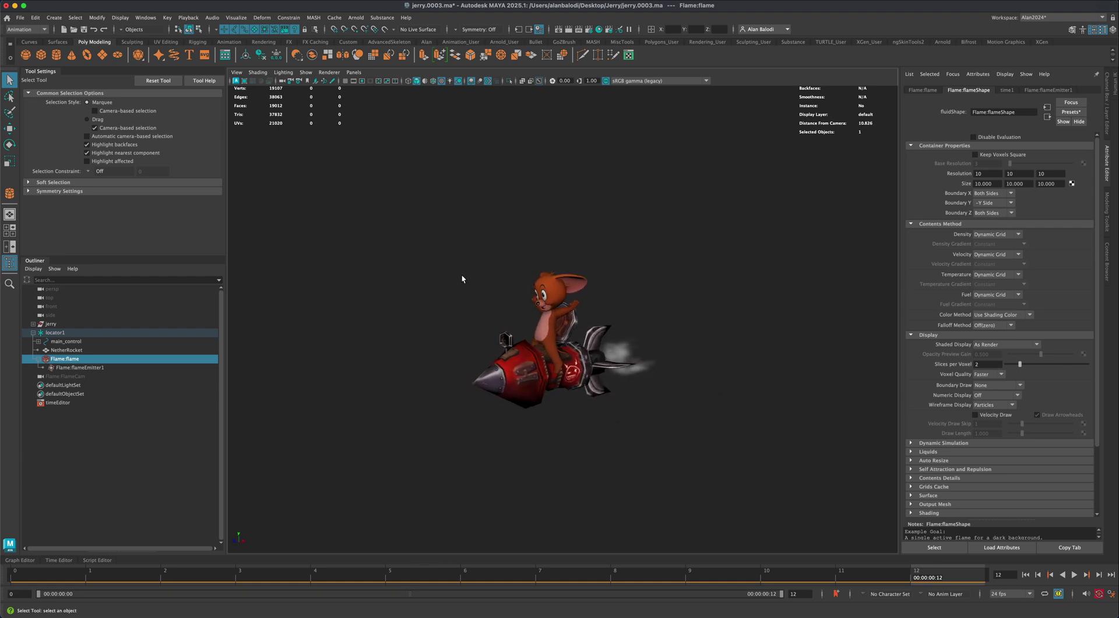
pyautogui.keyDown('alt'); pyautogui.moveTo(737, 407); pyautogui.dragTo(694, 365); pyautogui.keyUp('alt')
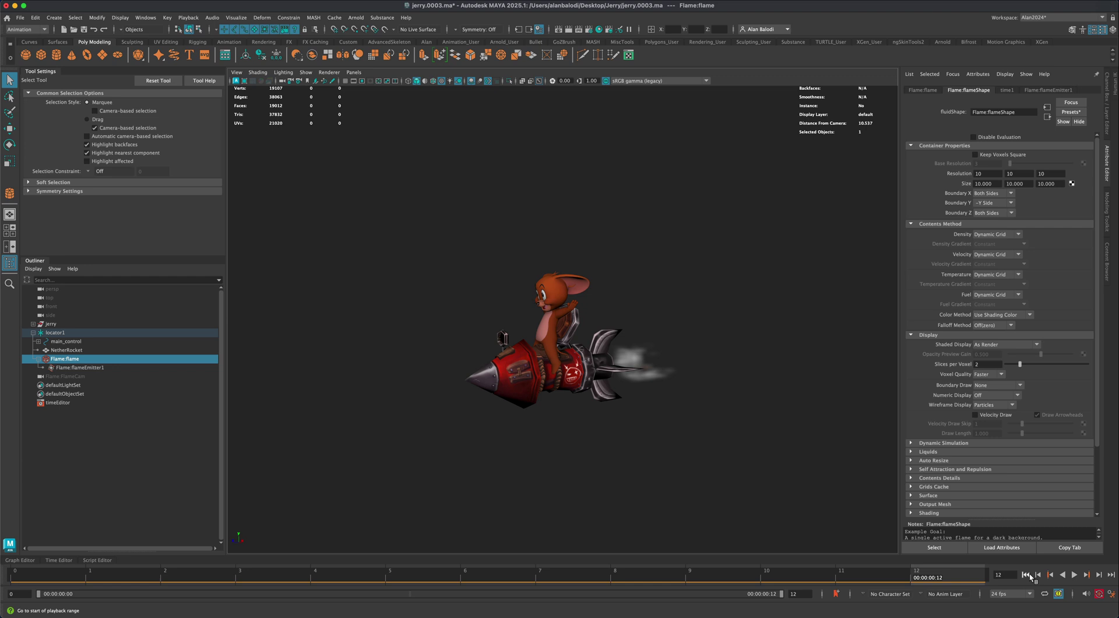
pyautogui.click(1075, 574)
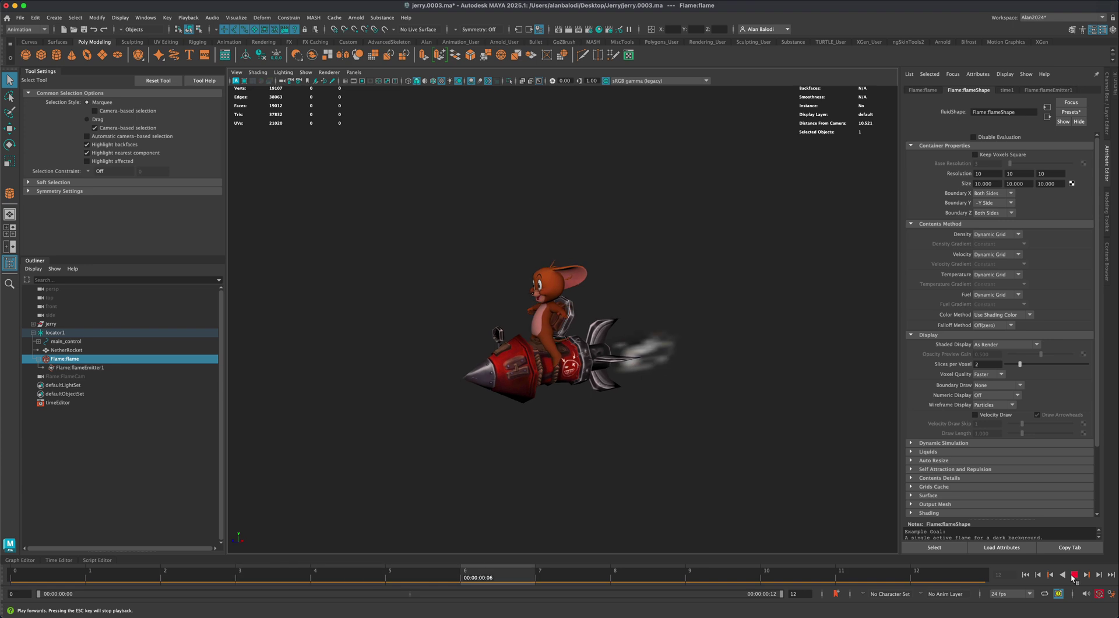
pyautogui.click(1075, 575)
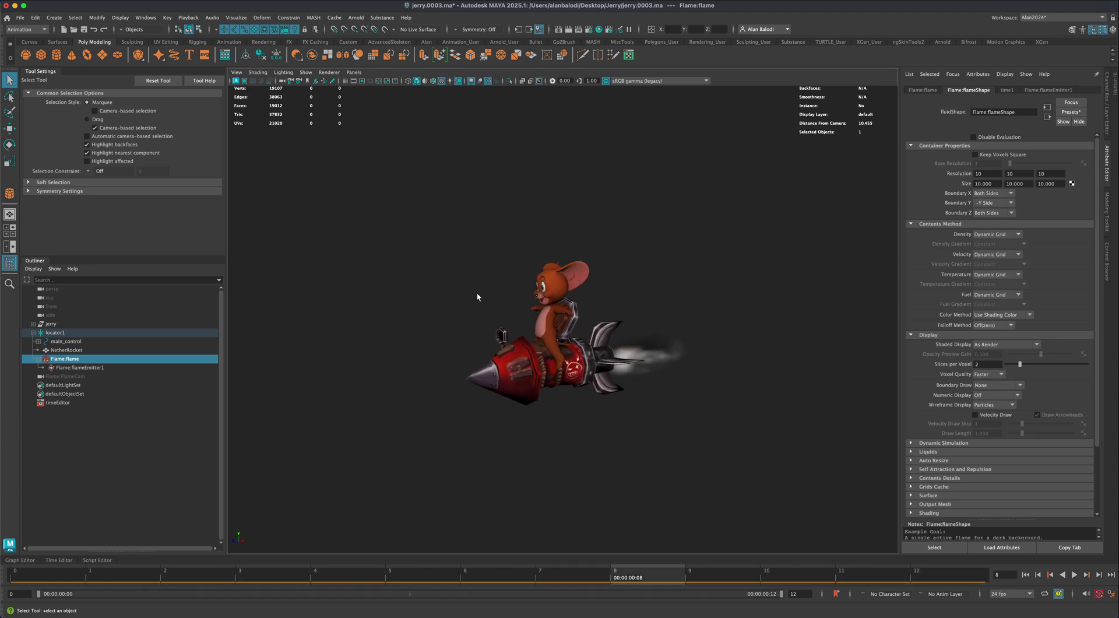
# Switch the viewport to Use All Lights so Jerry and the rocket go dark.
pyautogui.keyDown('alt'); pyautogui.moveTo(476, 293); pyautogui.dragTo(662, 321); pyautogui.keyUp('alt')
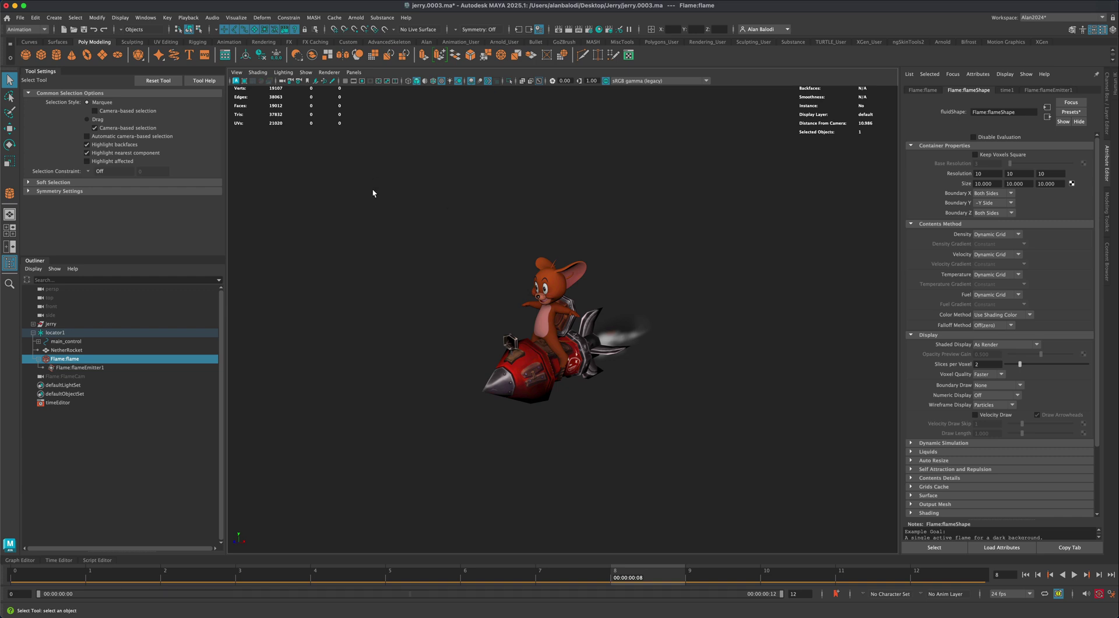
pyautogui.keyDown('alt'); pyautogui.moveTo(373, 193); pyautogui.dragTo(414, 153); pyautogui.keyUp('alt')
pyautogui.click(449, 81)
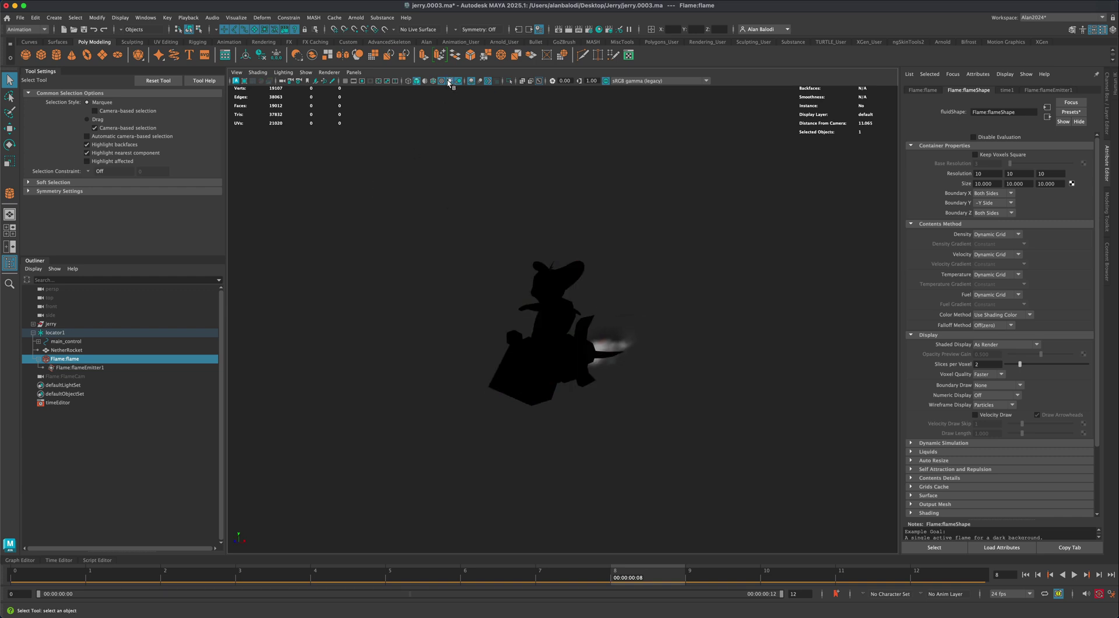
pyautogui.click(449, 81)
# Add a directional light and rotate it to illuminate the rocket.
pyautogui.click(449, 81)
pyautogui.keyDown('alt'); pyautogui.moveTo(436, 191); pyautogui.dragTo(431, 190); pyautogui.keyUp('alt')
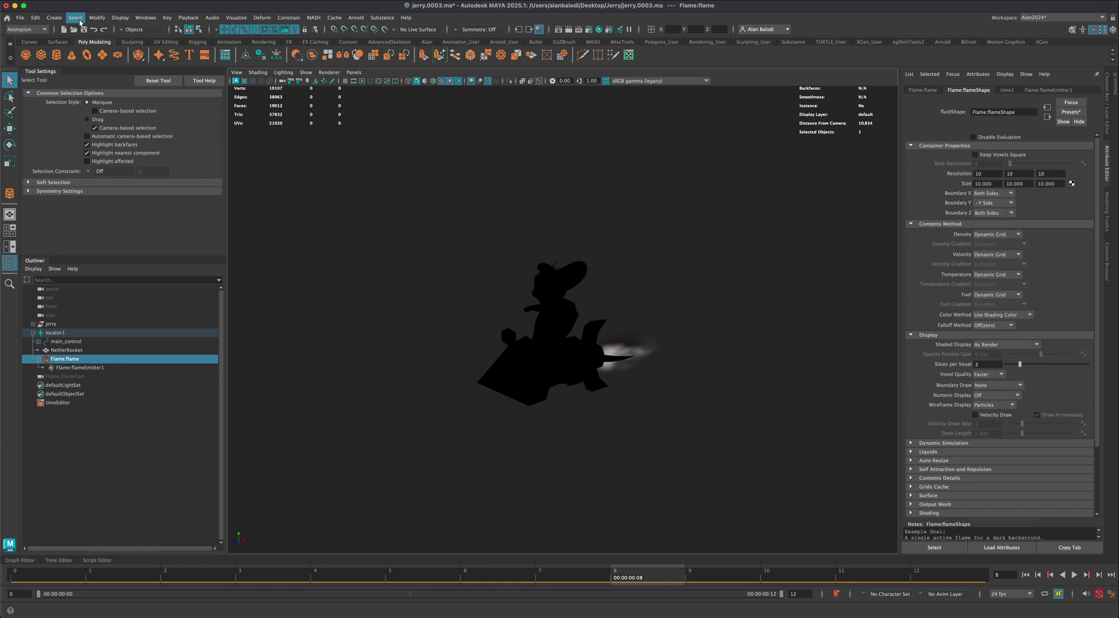
pyautogui.click(54, 18)
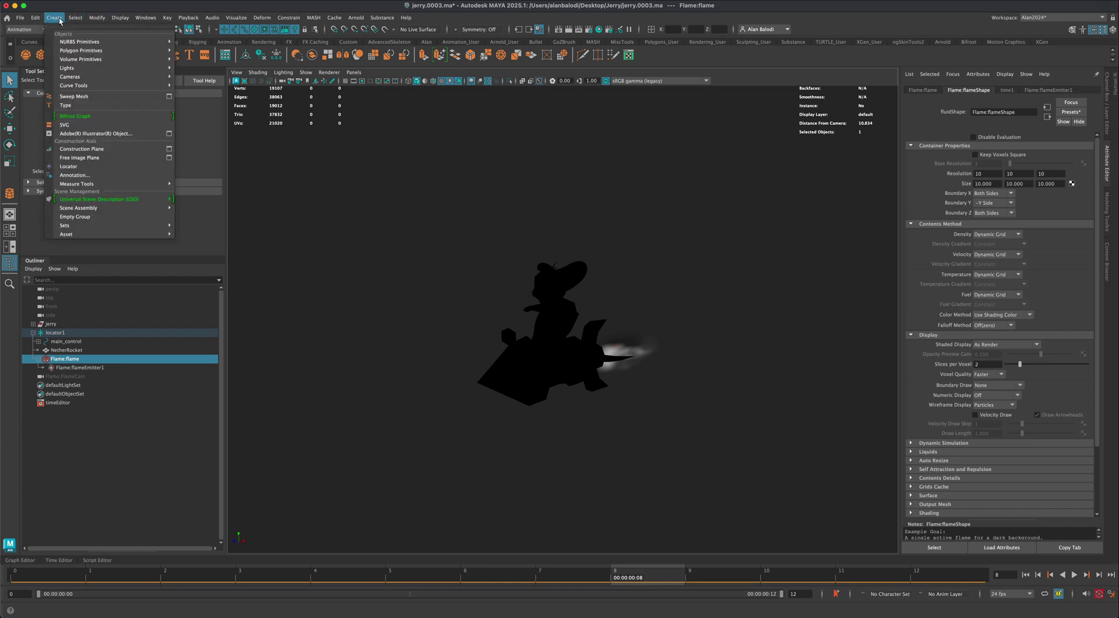
pyautogui.moveTo(159, 67)
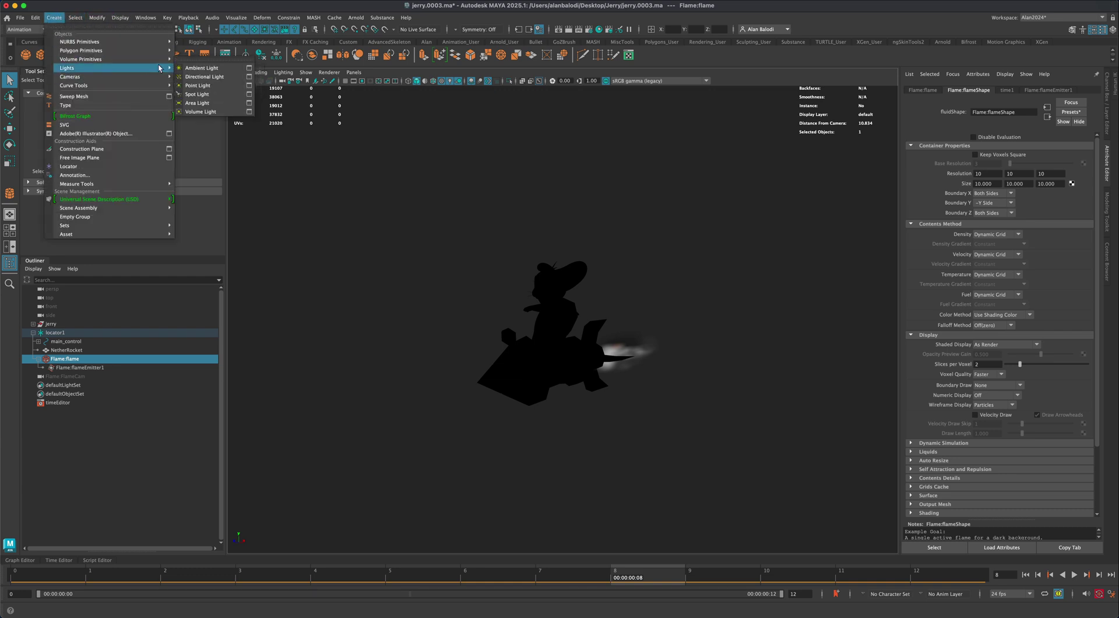
pyautogui.click(203, 76)
pyautogui.click(9, 145)
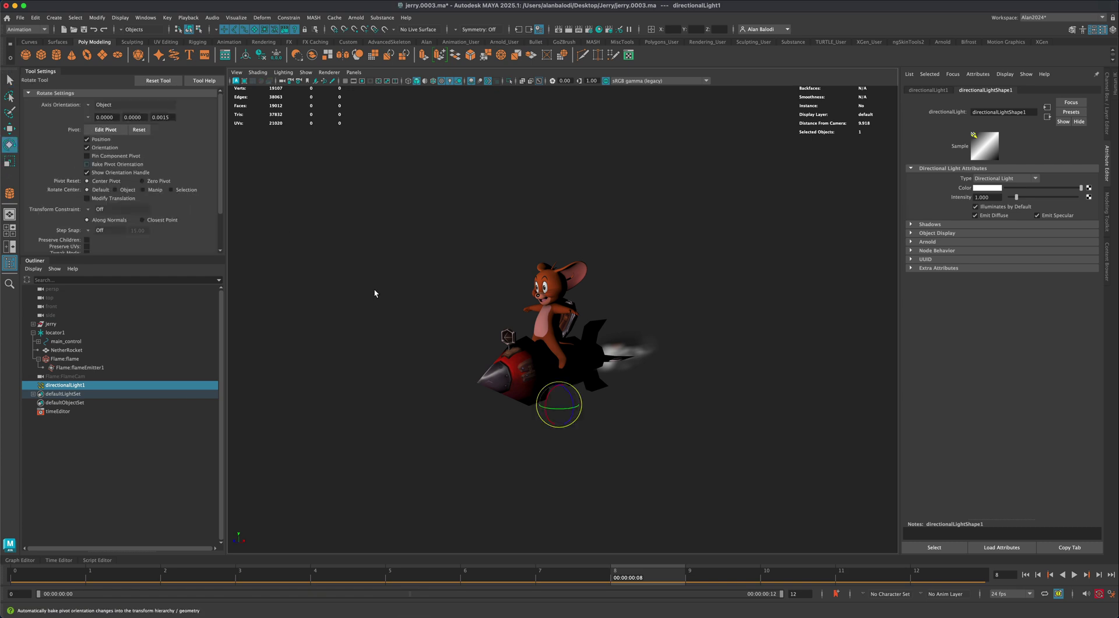
pyautogui.moveTo(564, 408)
pyautogui.mouseDown()
pyautogui.moveTo(575, 403)
pyautogui.moveTo(536, 389)
pyautogui.moveTo(564, 408)
pyautogui.moveTo(558, 418)
pyautogui.mouseUp()
# Duplicate it as directionalLight2, set intensity to 10, and re-aim it across Jerry.
pyautogui.hotkey('ctrl', 'd')
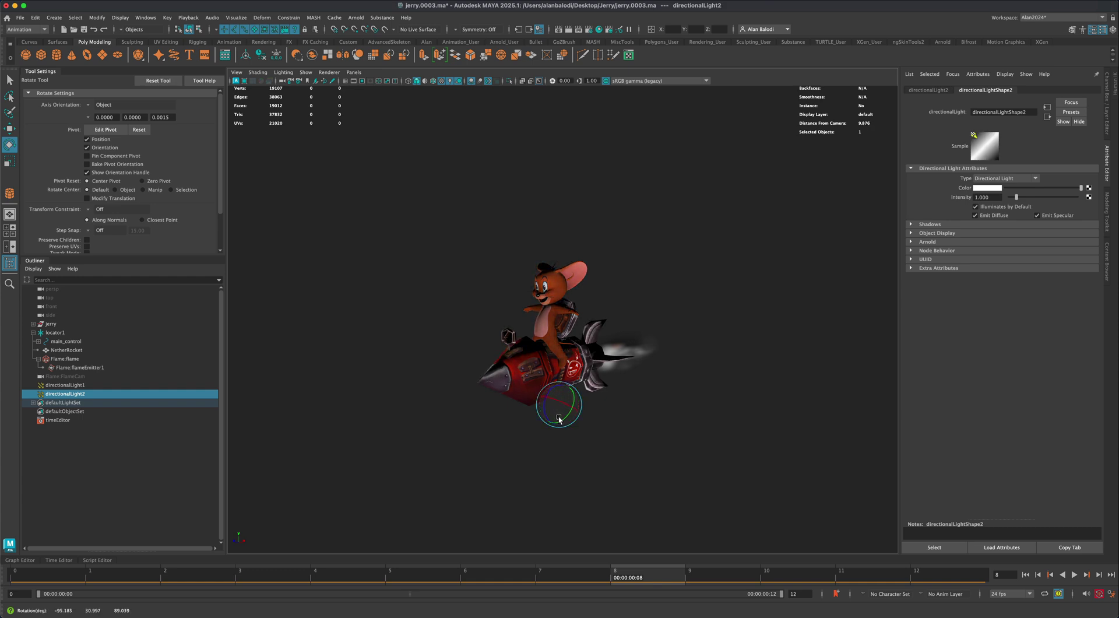
pyautogui.moveTo(1018, 198); pyautogui.dragTo(1081, 209)
pyautogui.moveTo(552, 411); pyautogui.dragTo(561, 415)
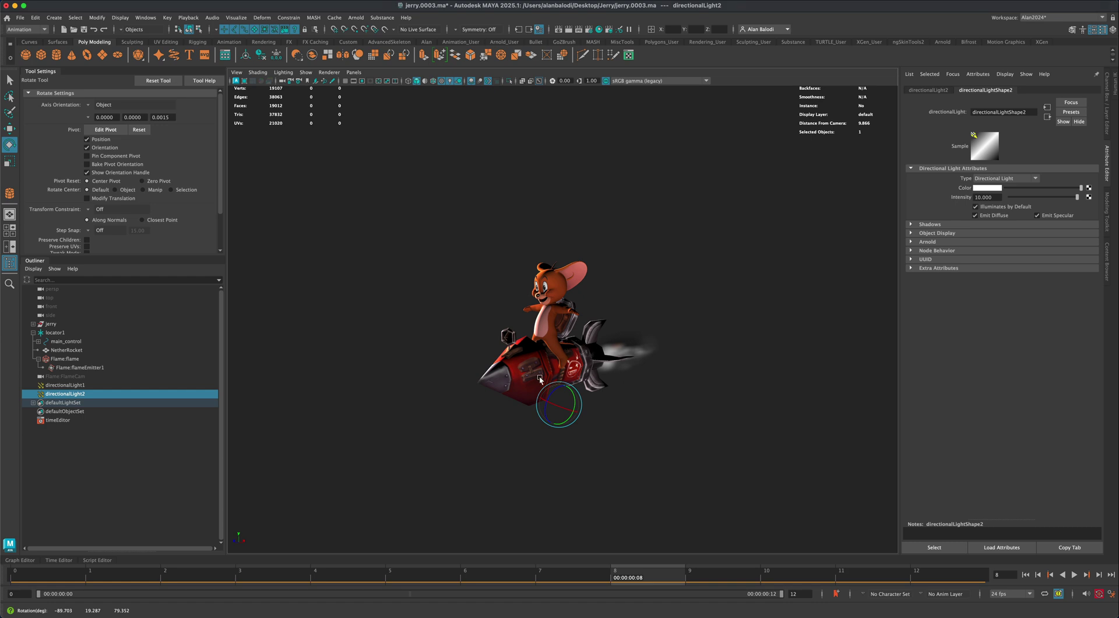
# Deselect the light and play the lit rocket animation to preview the lighting and flame.
pyautogui.press('q')
pyautogui.click(376, 348)
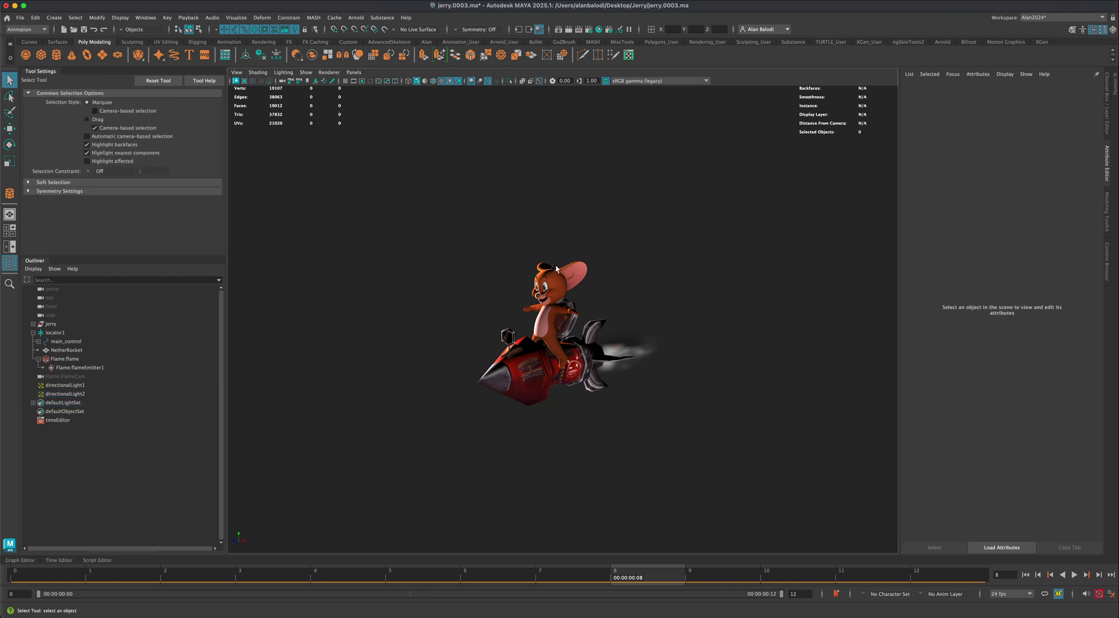
pyautogui.click(1075, 576)
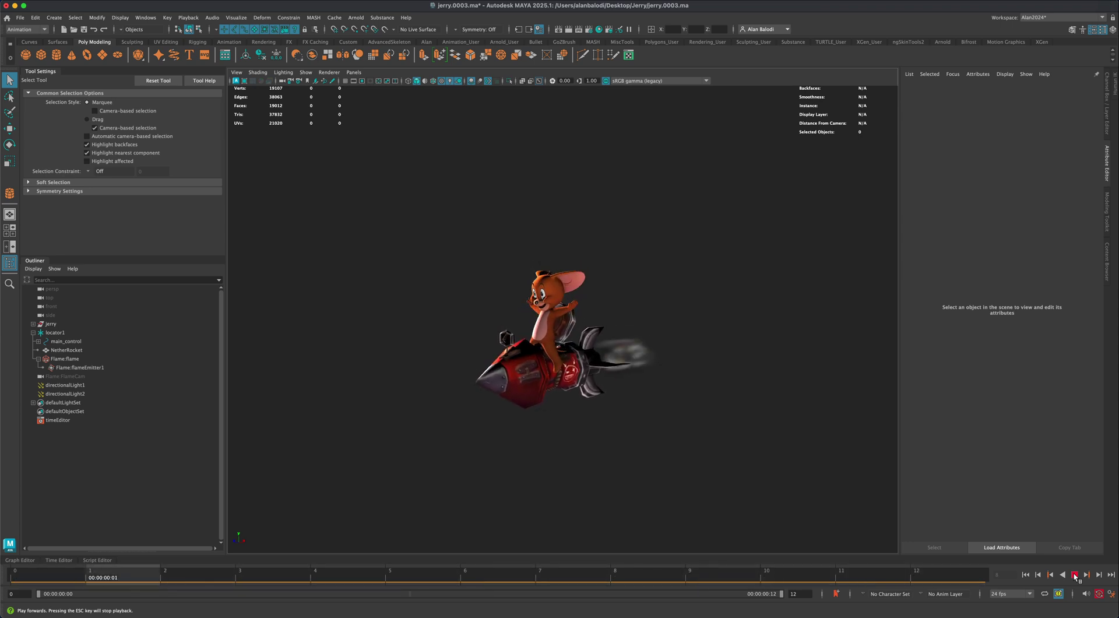
pyautogui.moveTo(659, 481)
pyautogui.keyDown('alt'); pyautogui.mouseDown()
pyautogui.moveTo(625, 479)
pyautogui.moveTo(675, 487)
pyautogui.mouseUp(); pyautogui.keyUp('alt')
pyautogui.click(1063, 574)
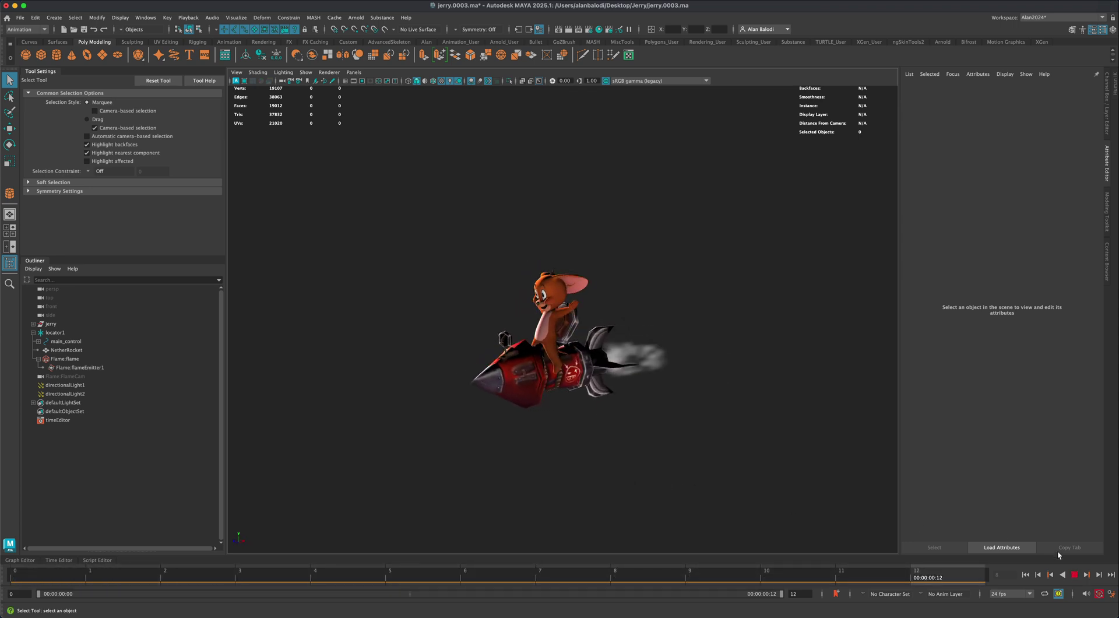
pyautogui.click(189, 17)
# Record a new playblast of the lit scene as jerry.0003.mov.
pyautogui.click(271, 38)
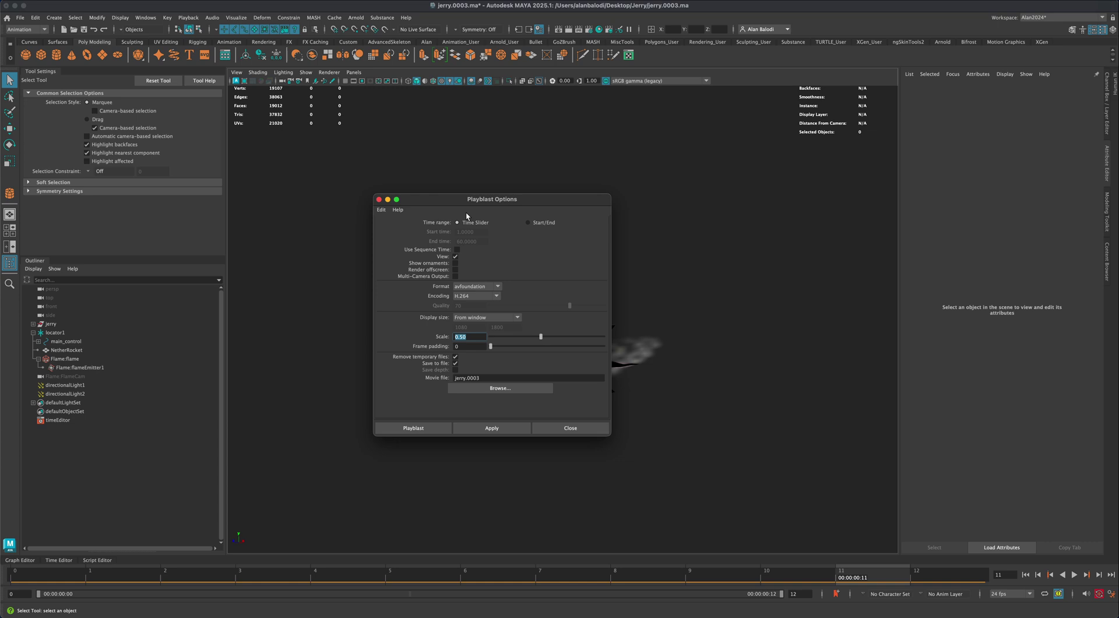
pyautogui.moveTo(467, 200); pyautogui.dragTo(413, 199)
pyautogui.click(382, 428)
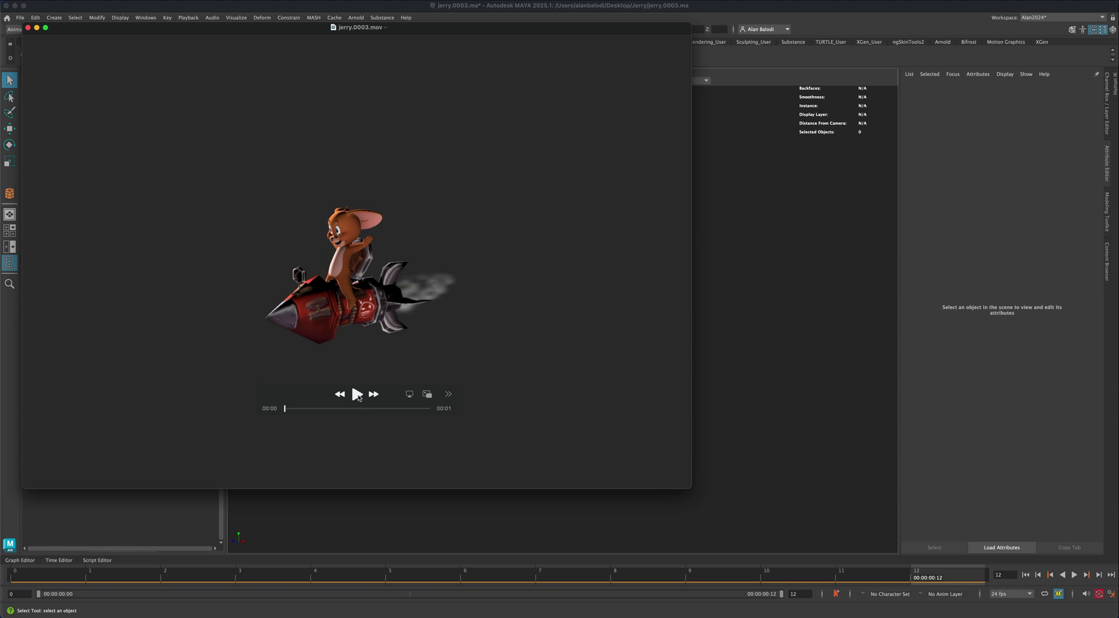
# Play the lit playblast movie a few times, then close the movie player.
pyautogui.click(356, 394)
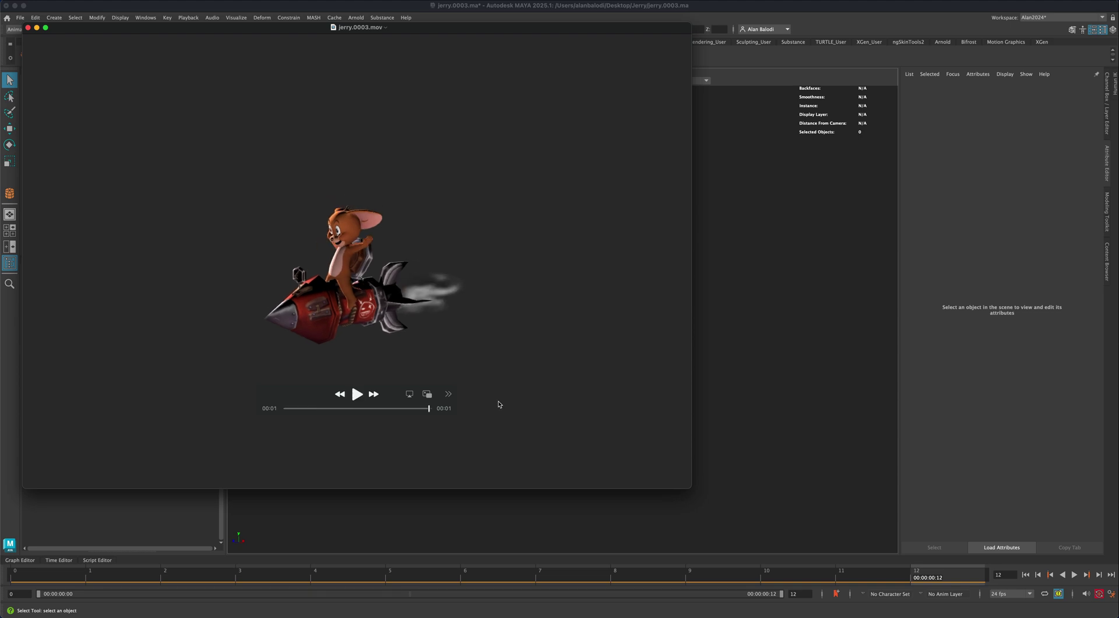
pyautogui.click(356, 394)
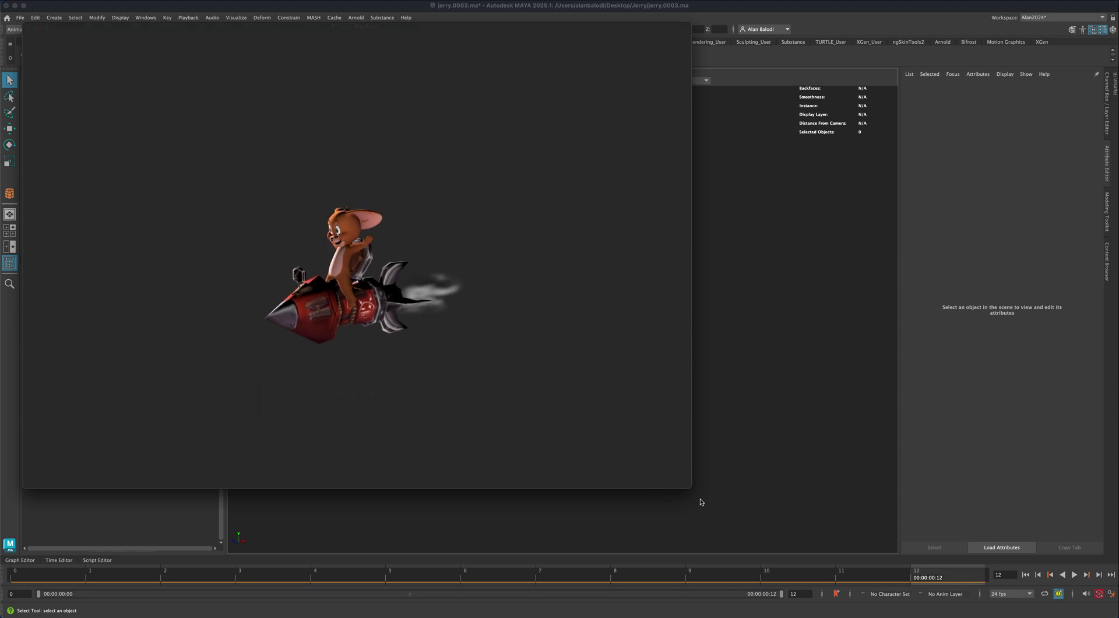
pyautogui.moveTo(689, 487); pyautogui.dragTo(373, 277)
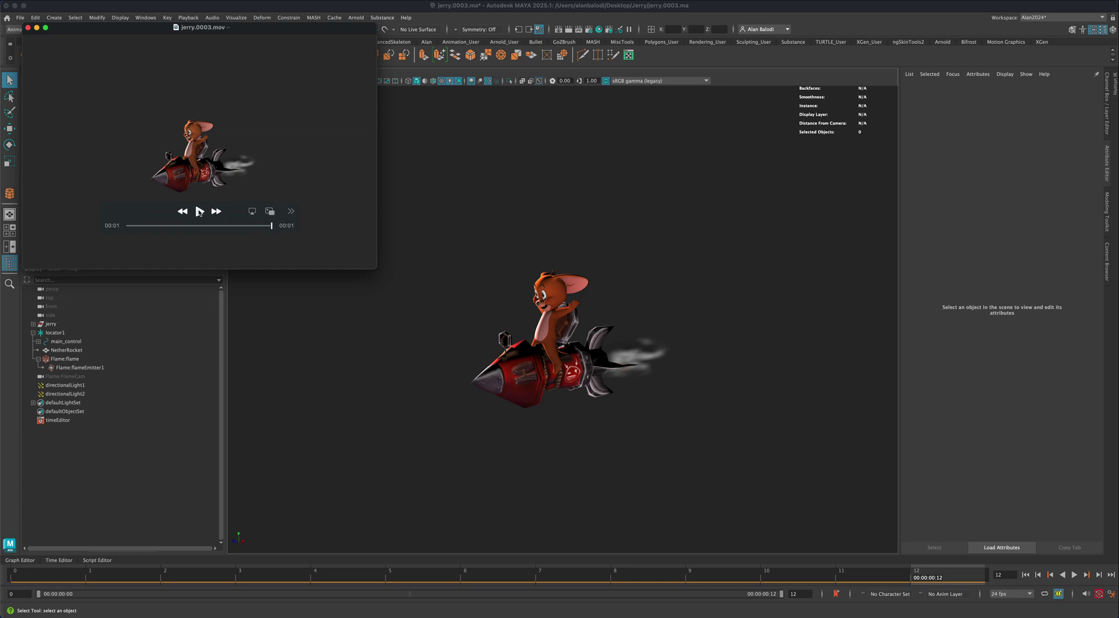
pyautogui.click(198, 212)
pyautogui.moveTo(299, 36); pyautogui.dragTo(433, 196)
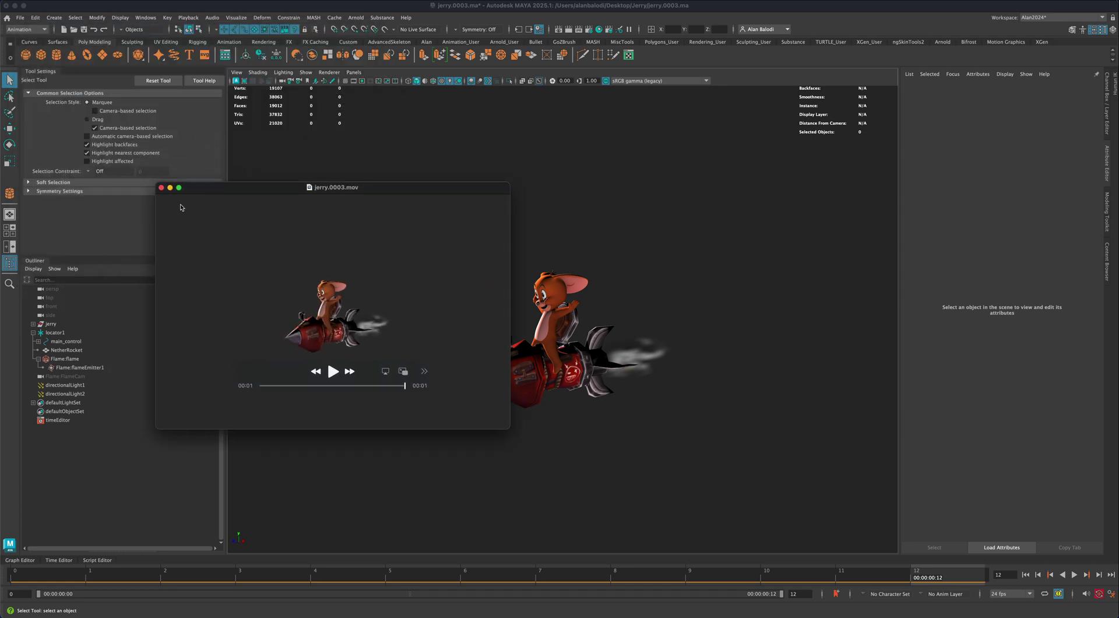
pyautogui.click(162, 187)
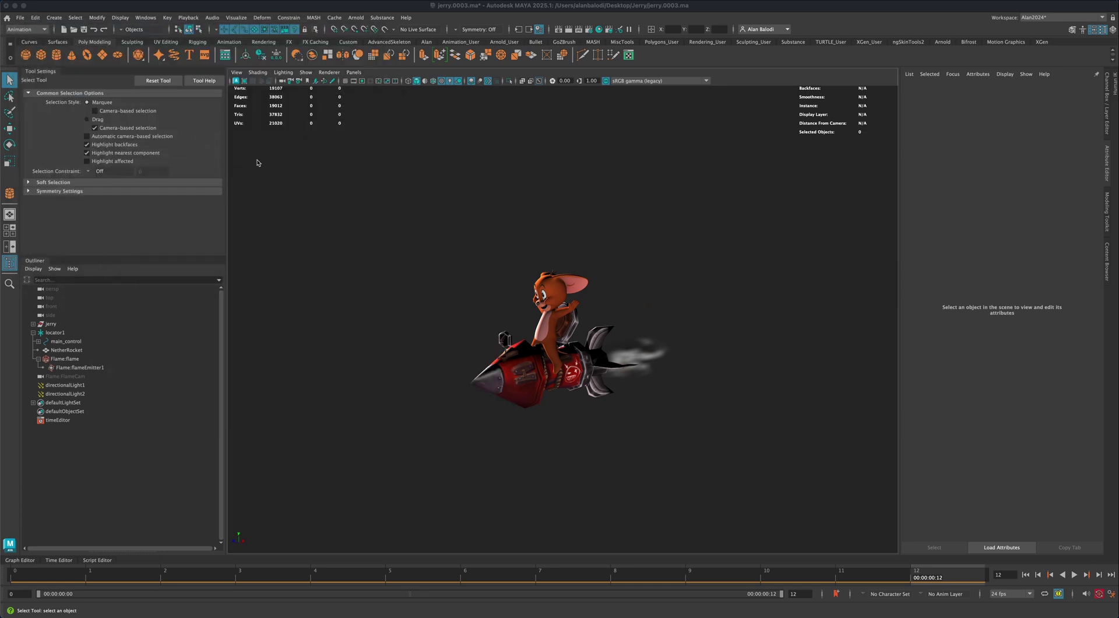
# Review the Playblast Options, close them, and open the Time Slider preferences.
pyautogui.click(145, 18)
pyautogui.moveTo(189, 80)
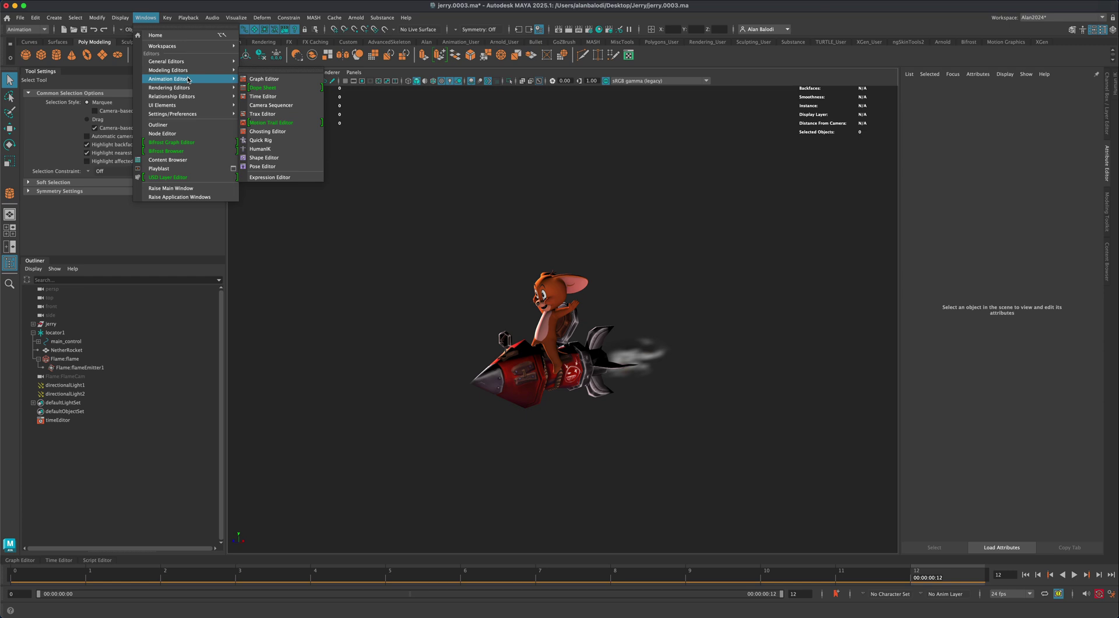
pyautogui.moveTo(188, 18)
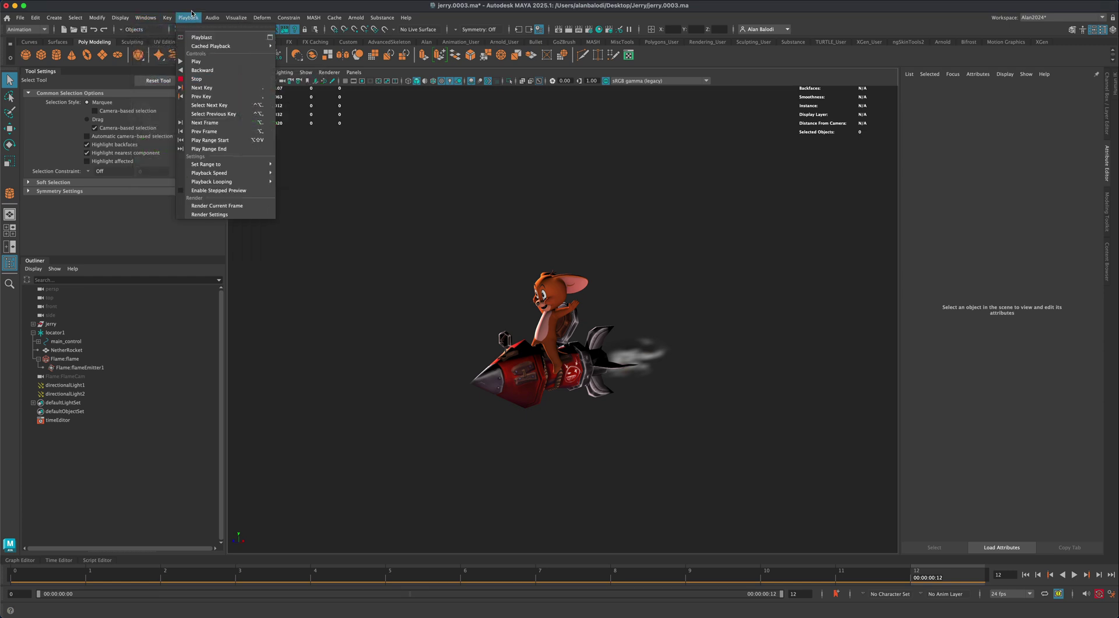
pyautogui.click(270, 38)
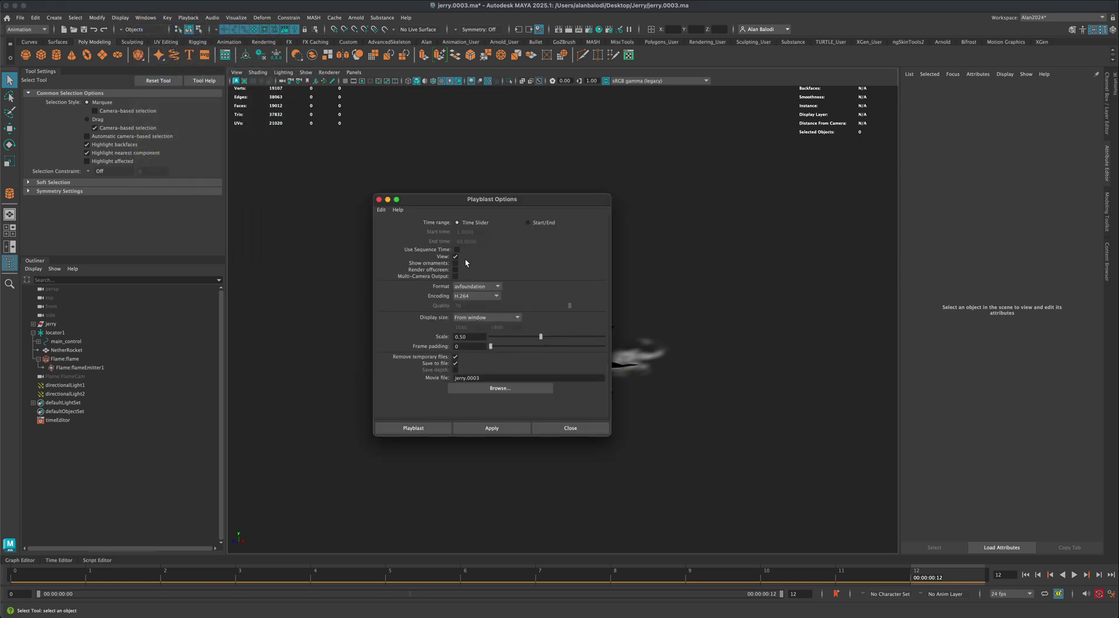
pyautogui.moveTo(454, 198); pyautogui.dragTo(327, 186)
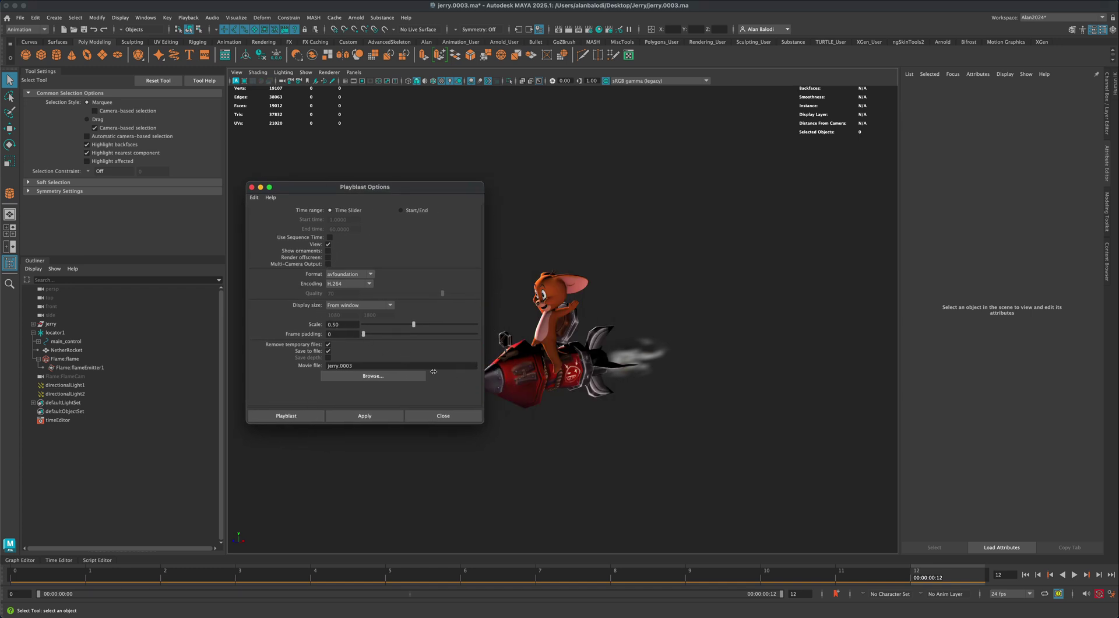
pyautogui.moveTo(280, 190); pyautogui.dragTo(272, 187)
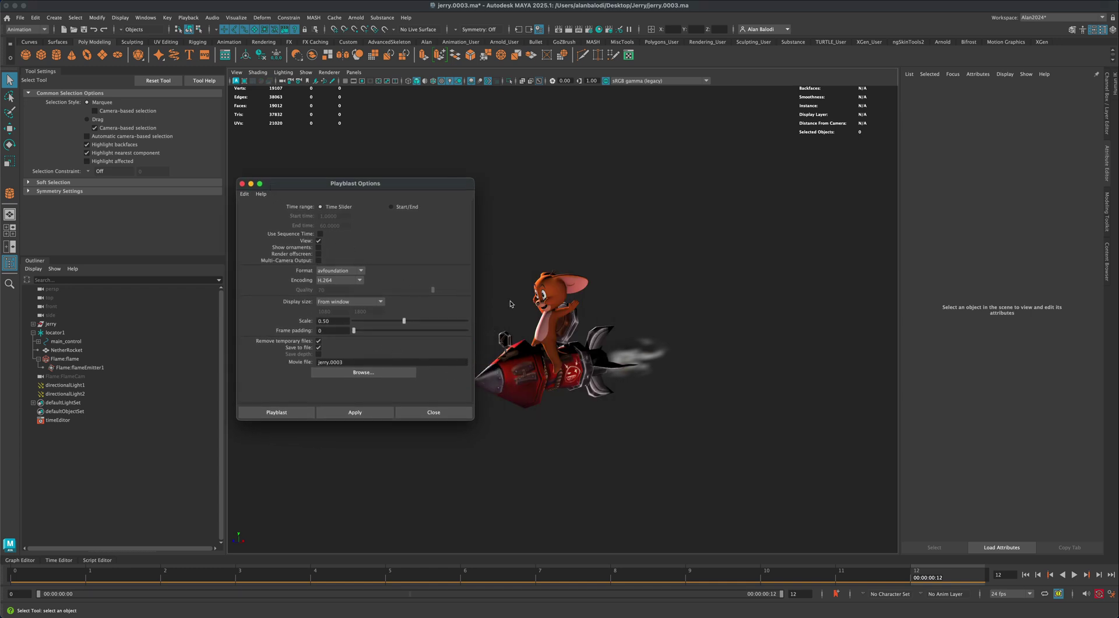
pyautogui.click(434, 412)
pyautogui.click(1111, 594)
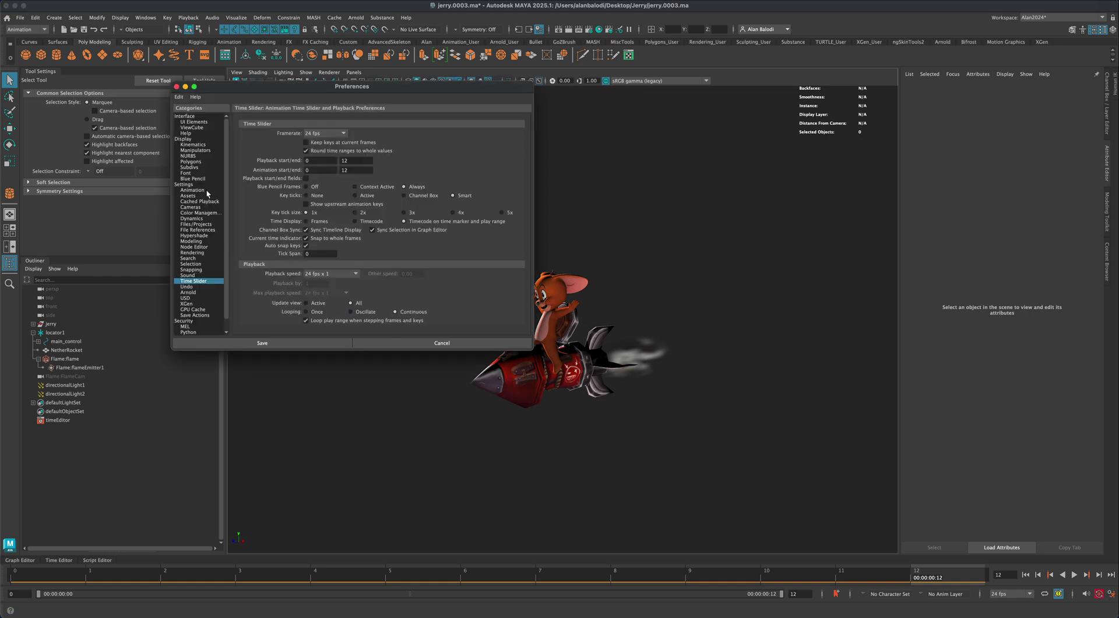
# In Color Management preferences, keep the playblast output transform at sRGB gamma (legacy).
pyautogui.click(201, 213)
pyautogui.moveTo(532, 349); pyautogui.dragTo(720, 520)
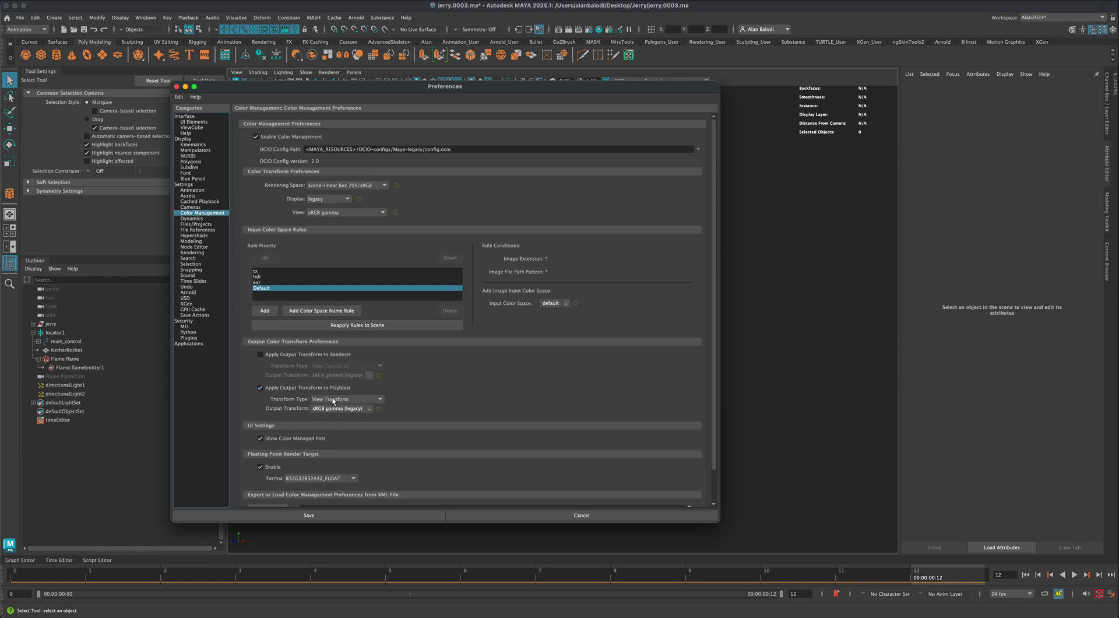
pyautogui.click(369, 409)
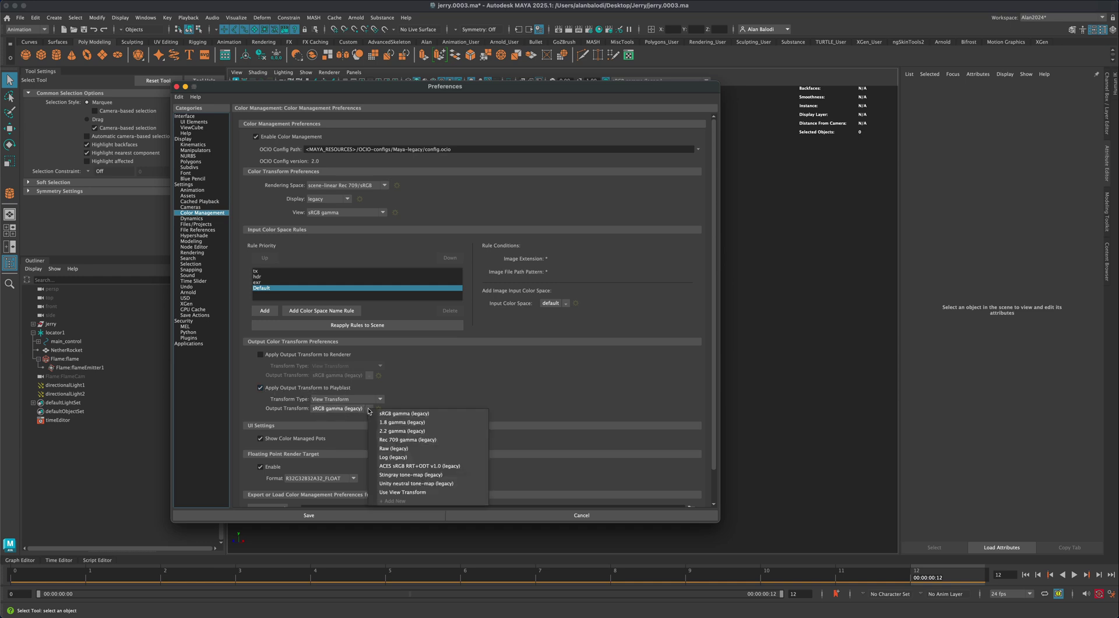
pyautogui.click(408, 394)
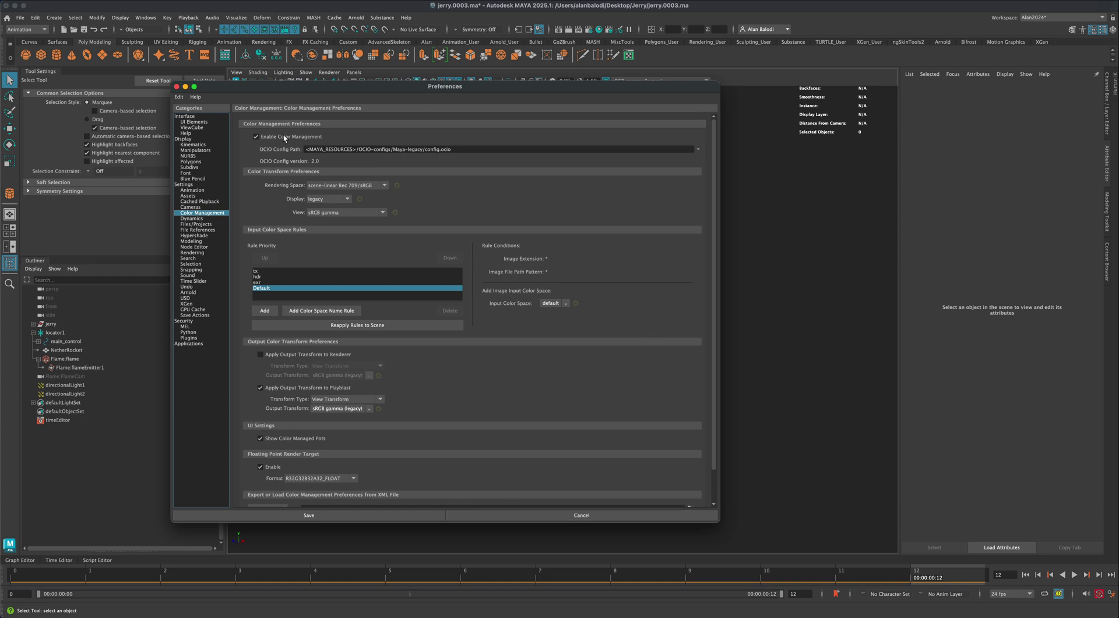
pyautogui.click(176, 86)
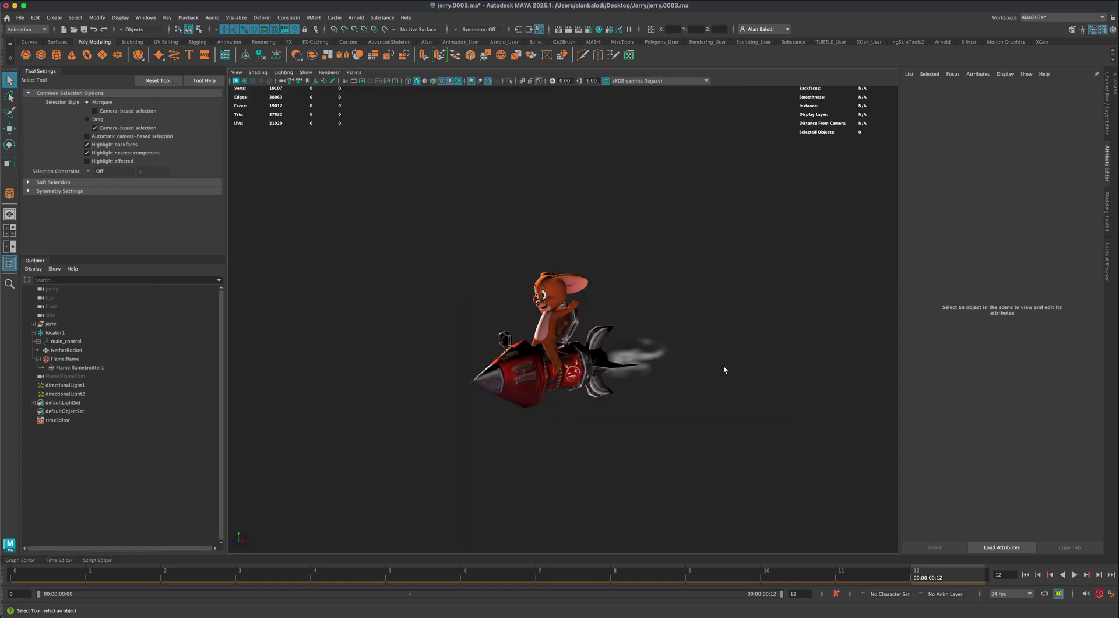
pyautogui.keyDown('alt'); pyautogui.moveTo(723, 366); pyautogui.dragTo(702, 437); pyautogui.keyUp('alt')
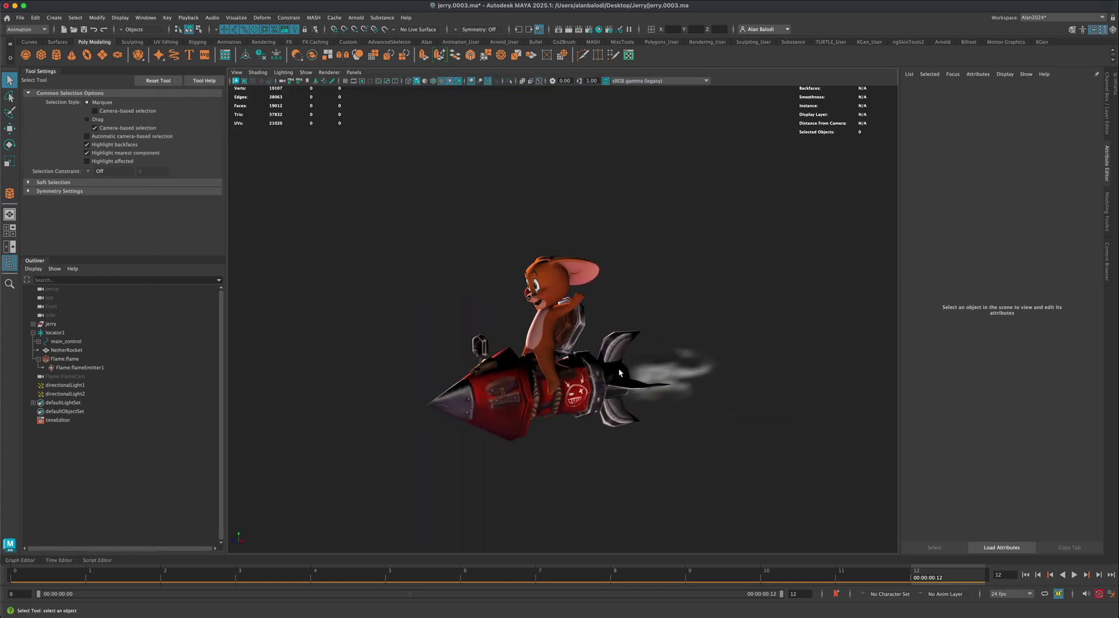
pyautogui.keyDown('alt'); pyautogui.moveTo(673, 393); pyautogui.dragTo(661, 461); pyautogui.keyUp('alt')
pyautogui.keyDown('alt'); pyautogui.moveTo(688, 410); pyautogui.dragTo(600, 315); pyautogui.keyUp('alt')
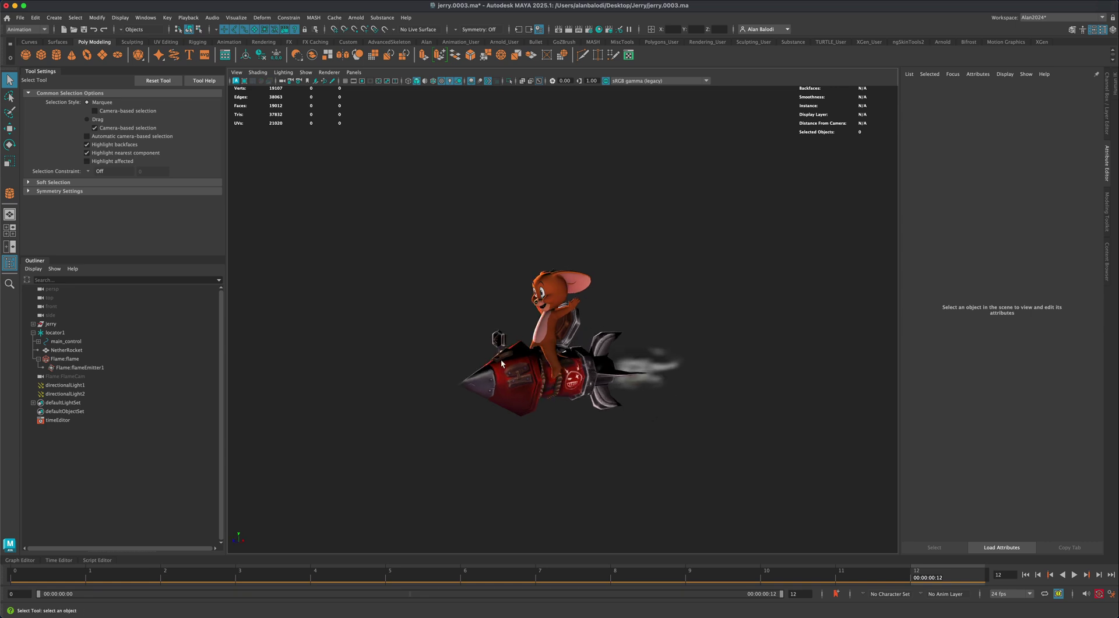
pyautogui.keyDown('alt'); pyautogui.moveTo(501, 363); pyautogui.dragTo(502, 273); pyautogui.keyUp('alt')
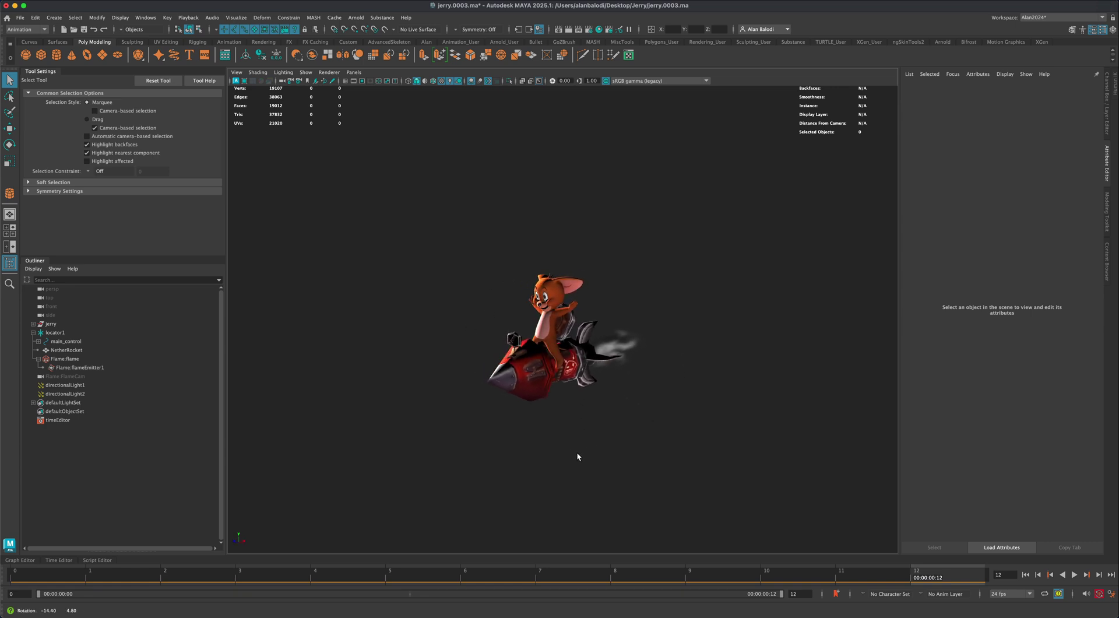